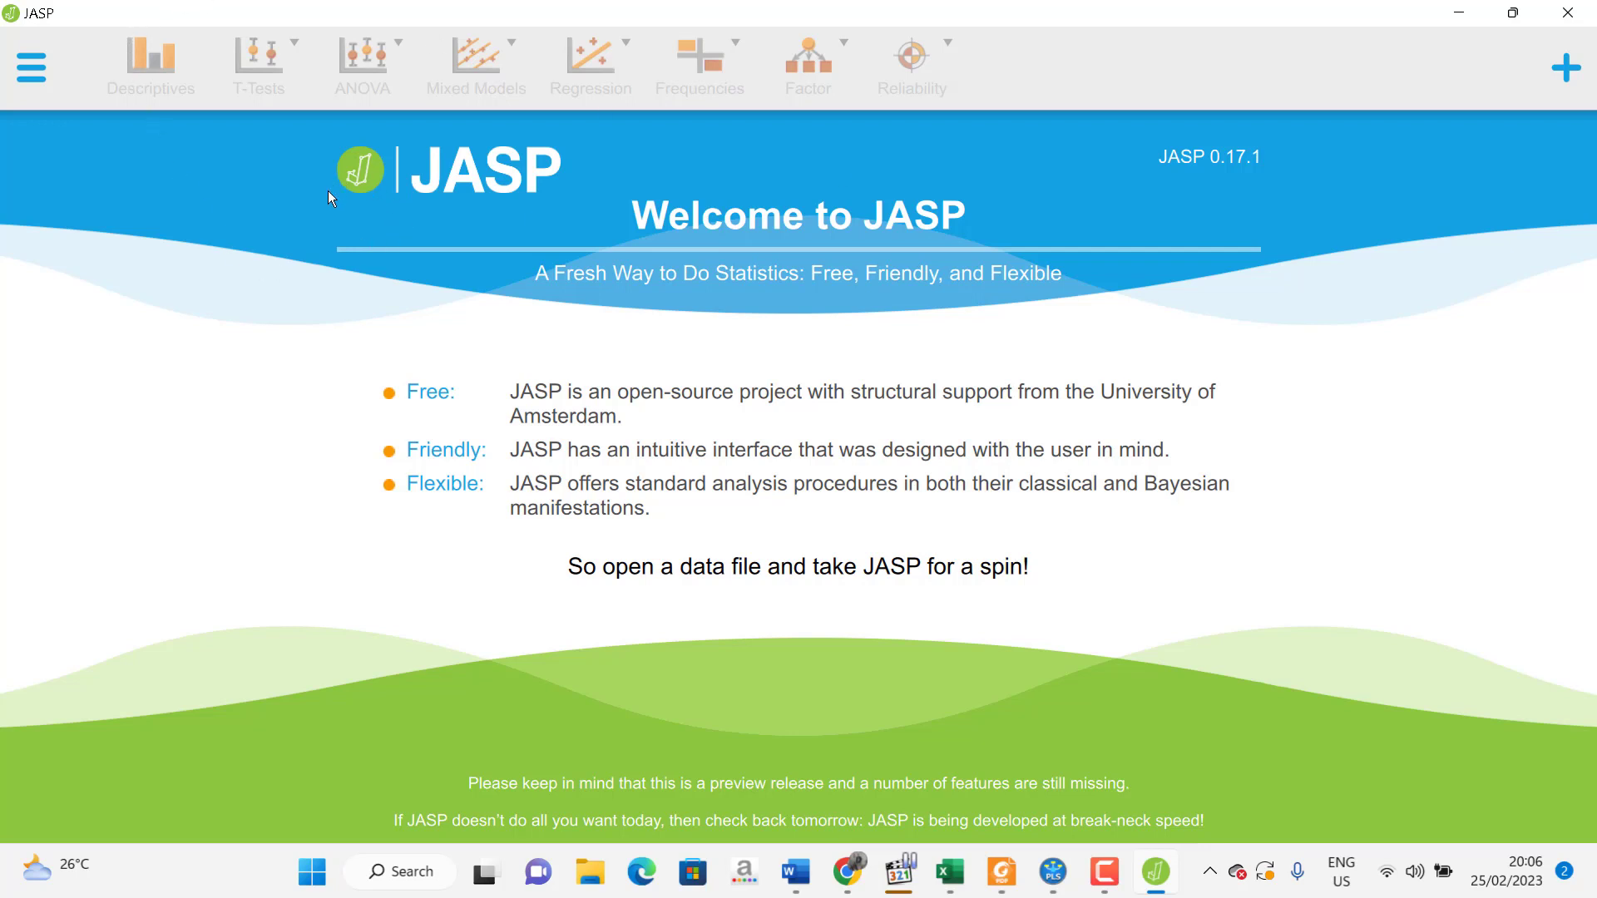
Open the belajar.csv data file from the Desktop folder
{"action": "left_click", "coordinate": [46, 67]}
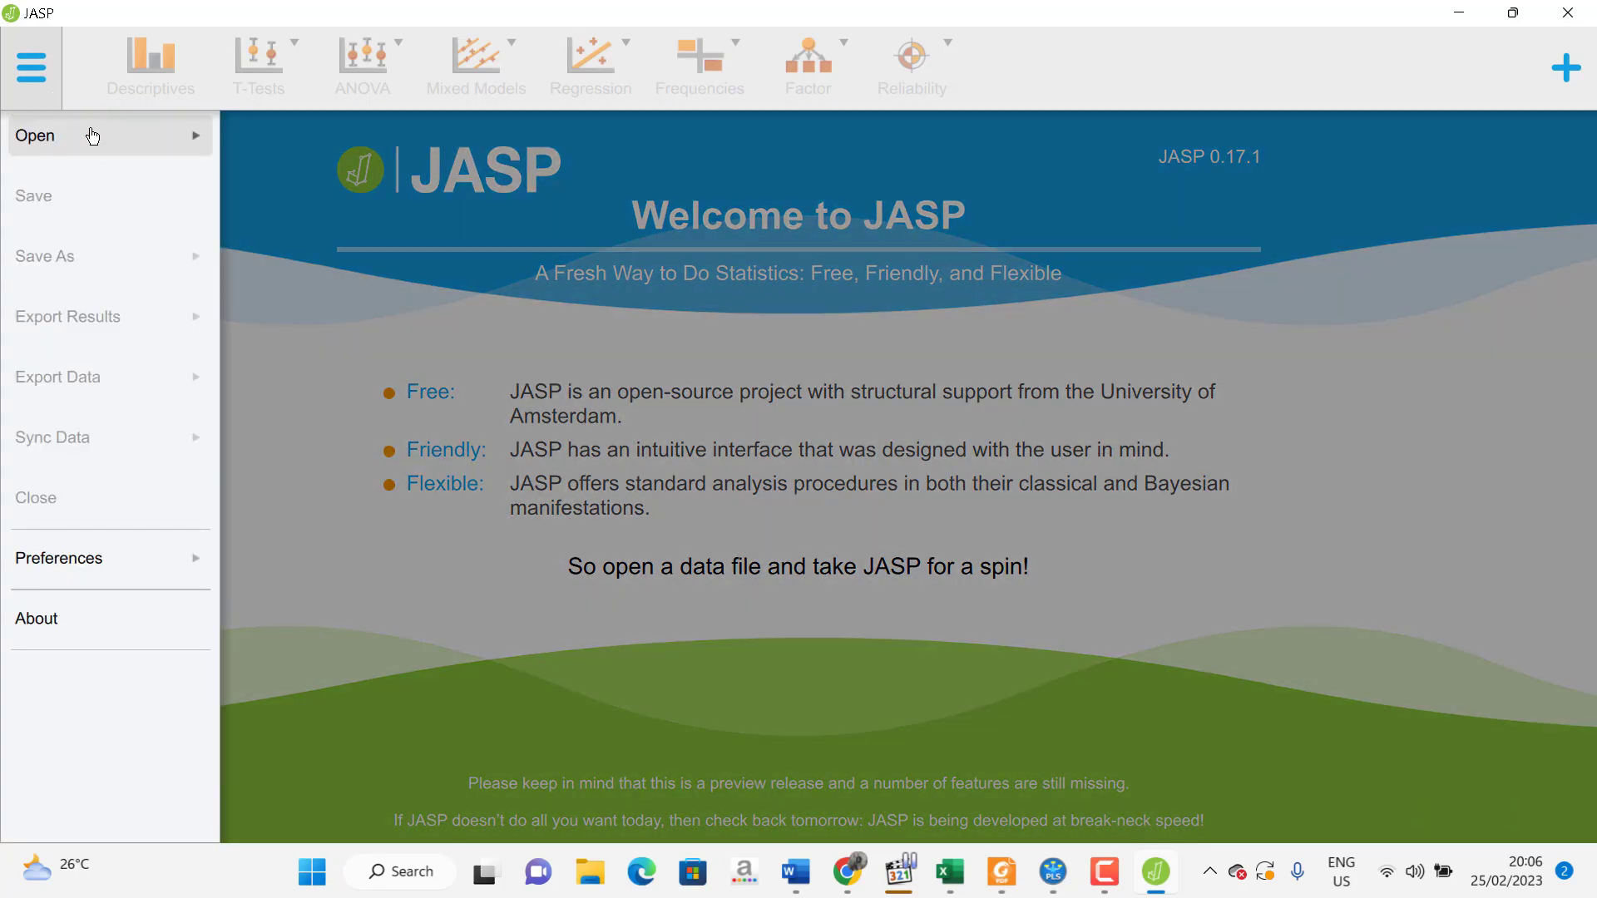
{"action": "left_click", "coordinate": [128, 139]}
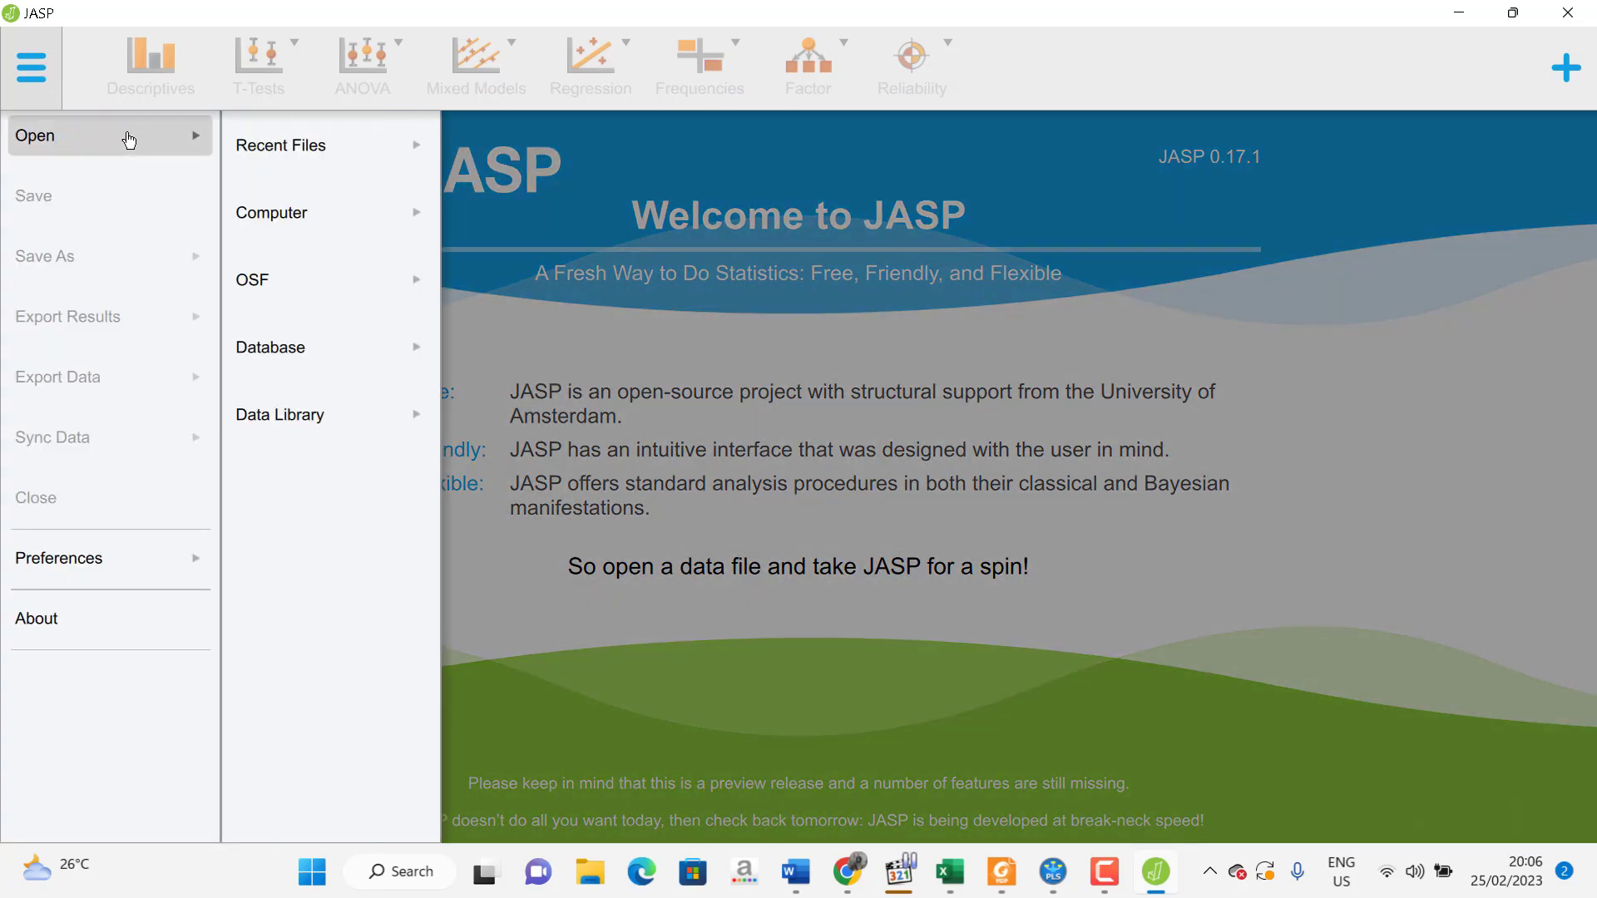
{"action": "left_click", "coordinate": [259, 150]}
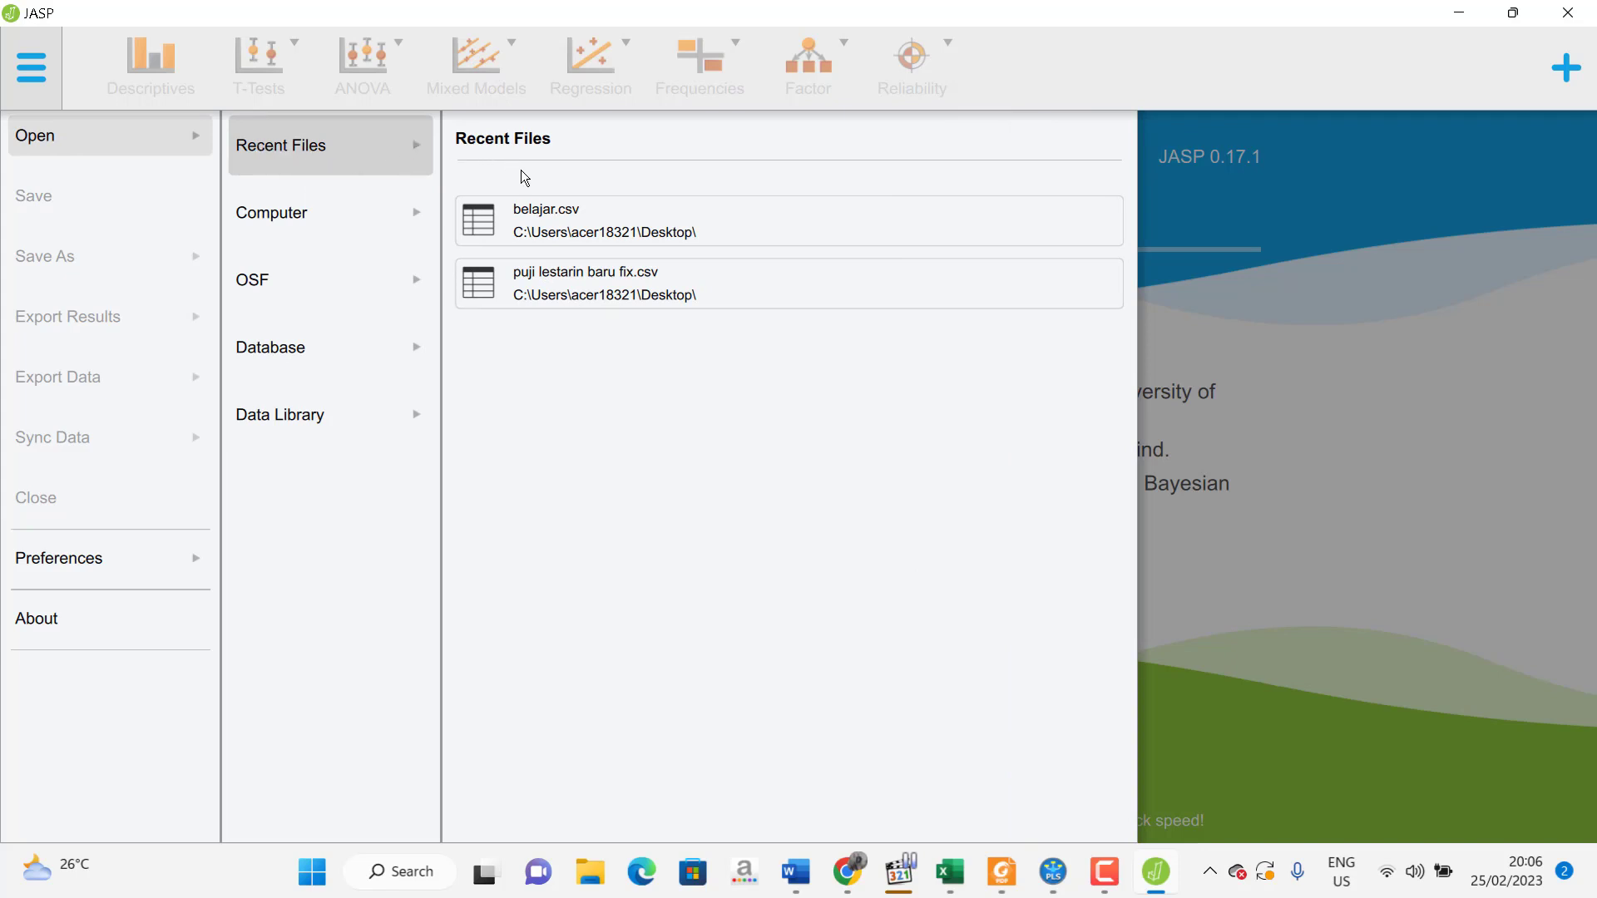
{"action": "left_click", "coordinate": [317, 226]}
{"action": "left_click", "coordinate": [328, 170]}
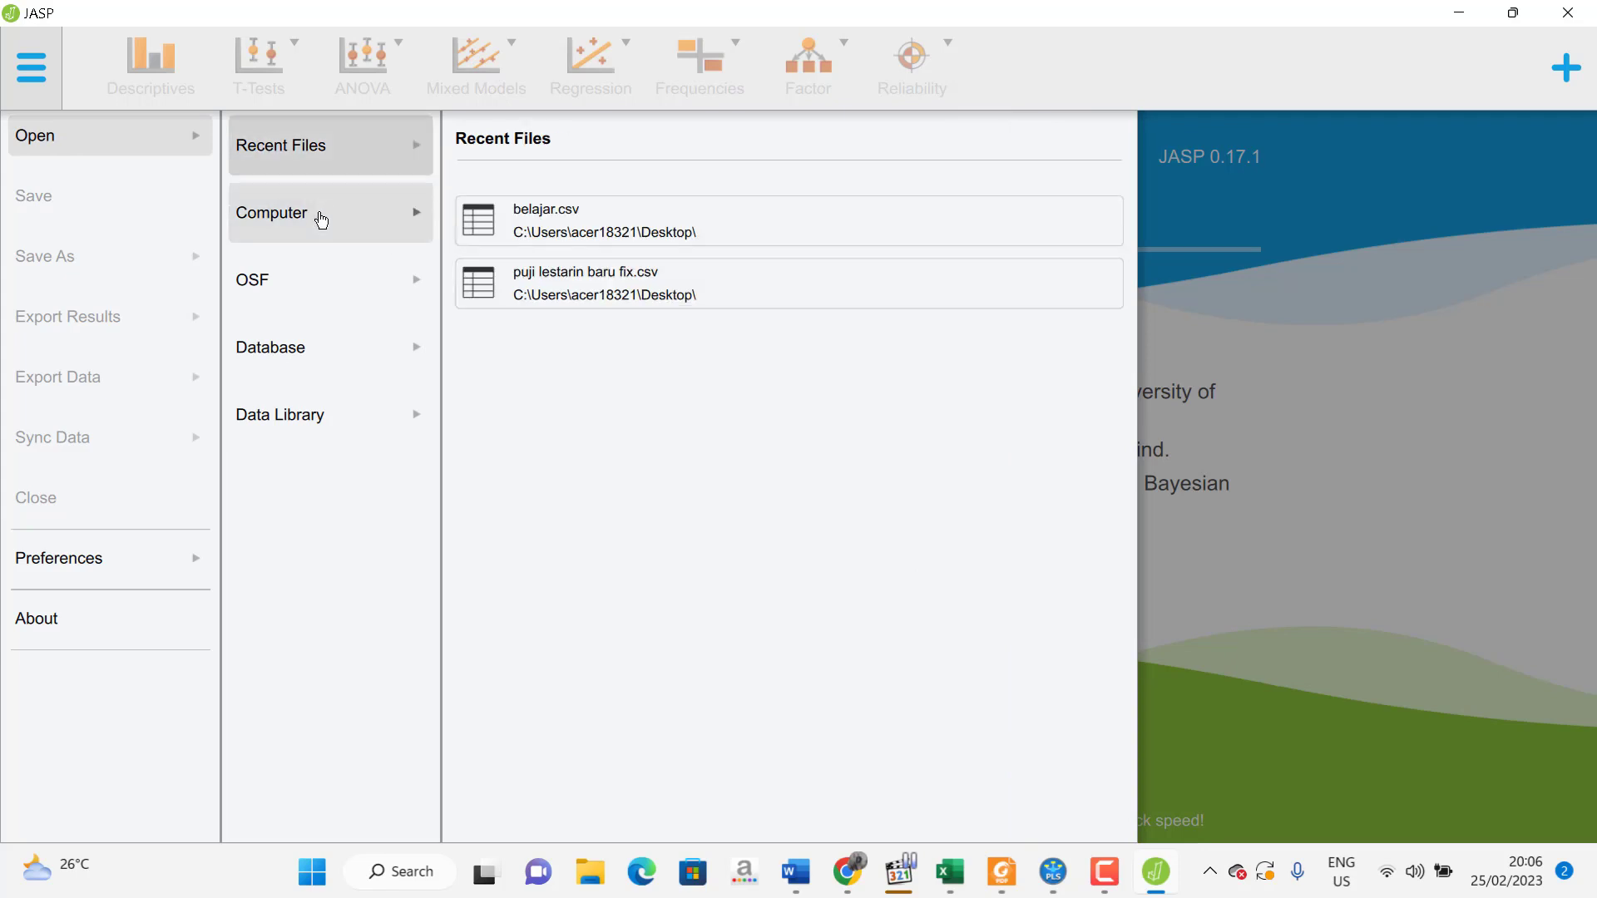
{"action": "left_click", "coordinate": [321, 218]}
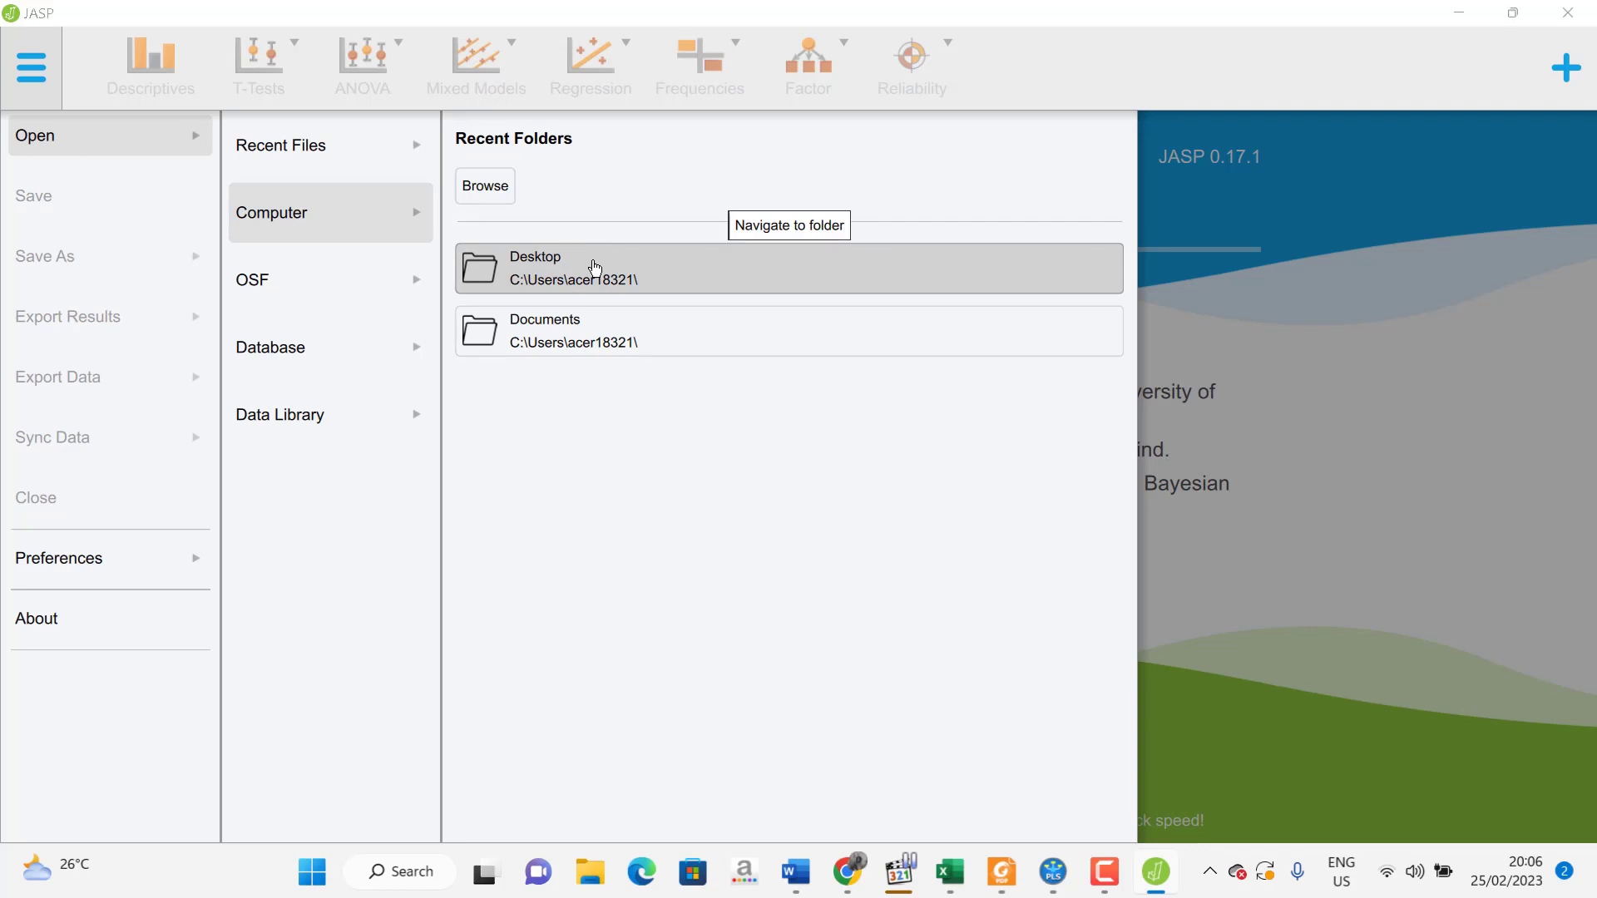
{"action": "left_click", "coordinate": [594, 268]}
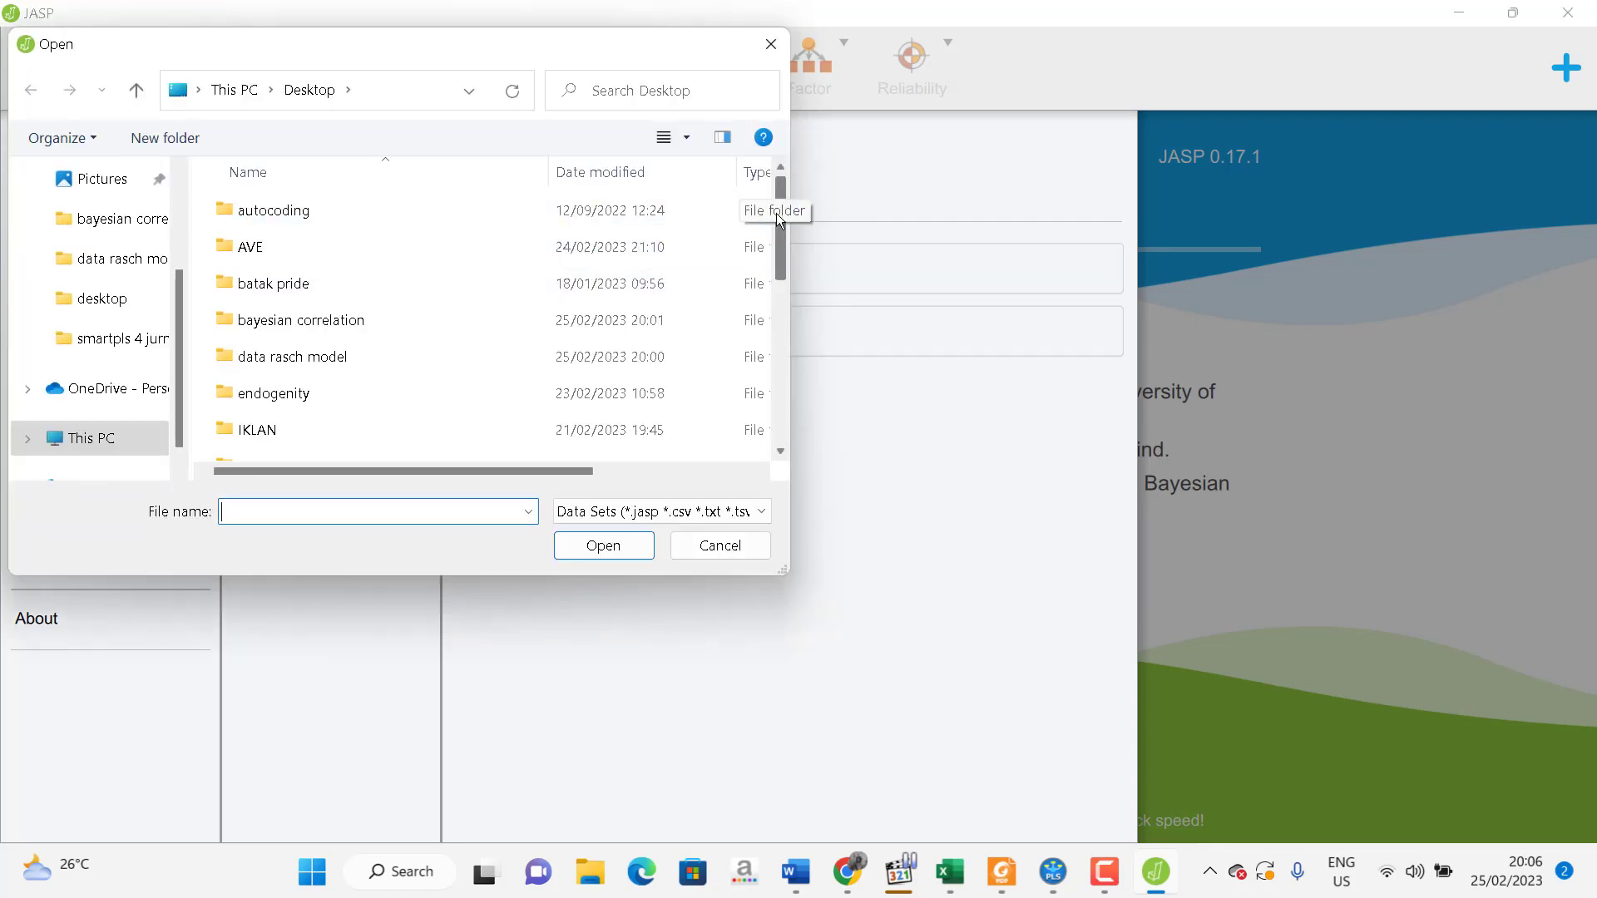
{"action": "left_click_drag", "start_coordinate": [775, 213], "coordinate": [780, 441]}
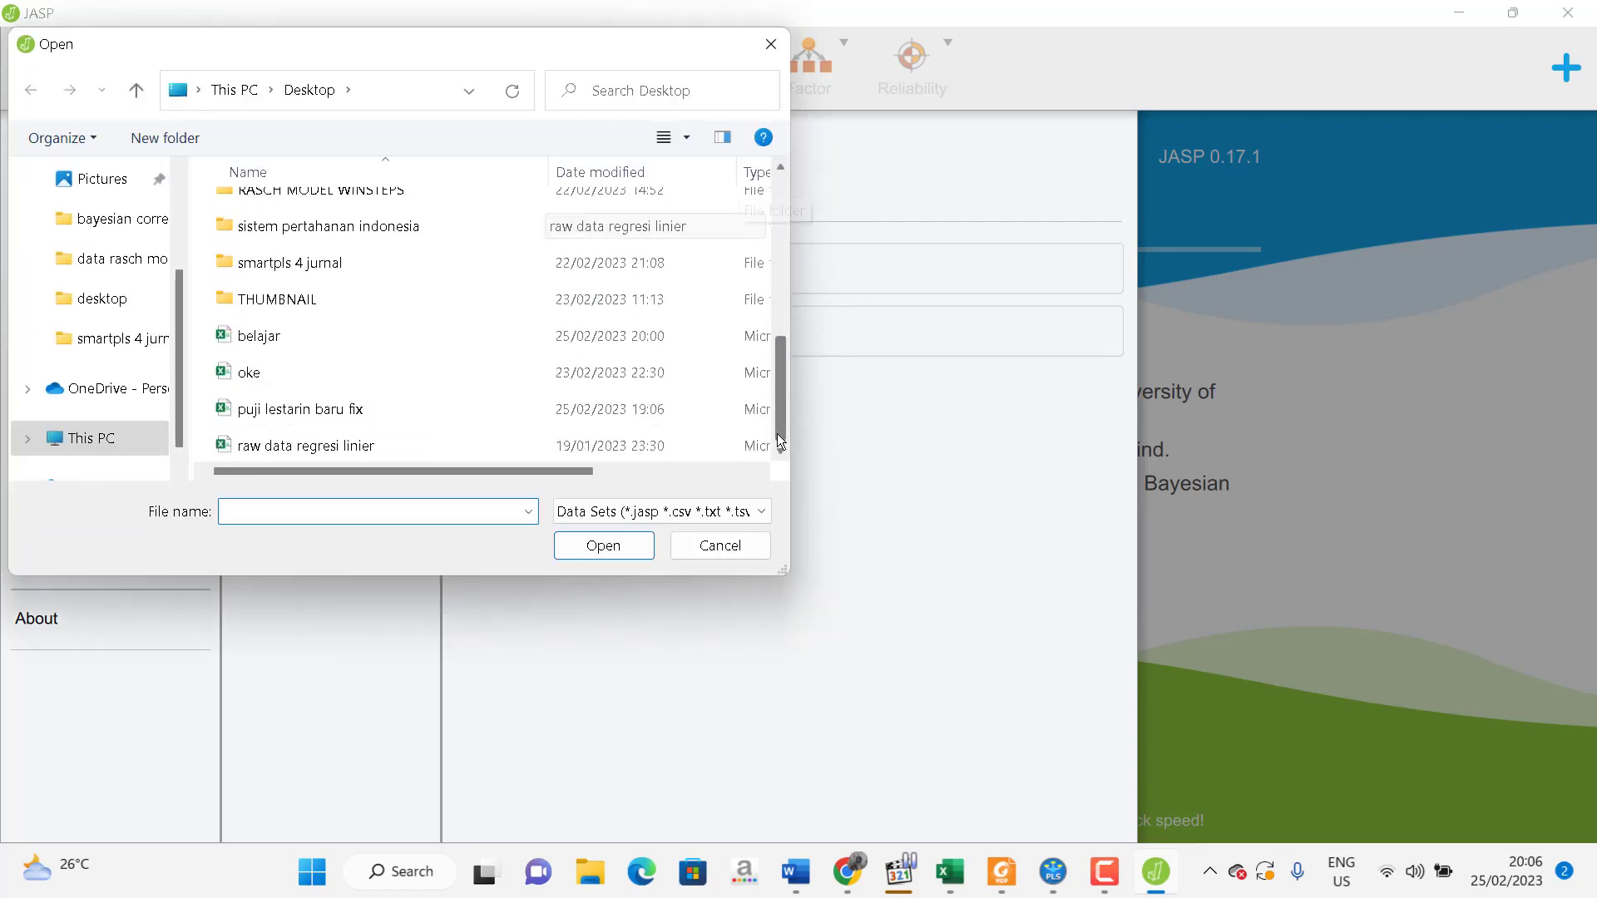
{"action": "left_click", "coordinate": [251, 335]}
{"action": "left_click", "coordinate": [603, 544]}
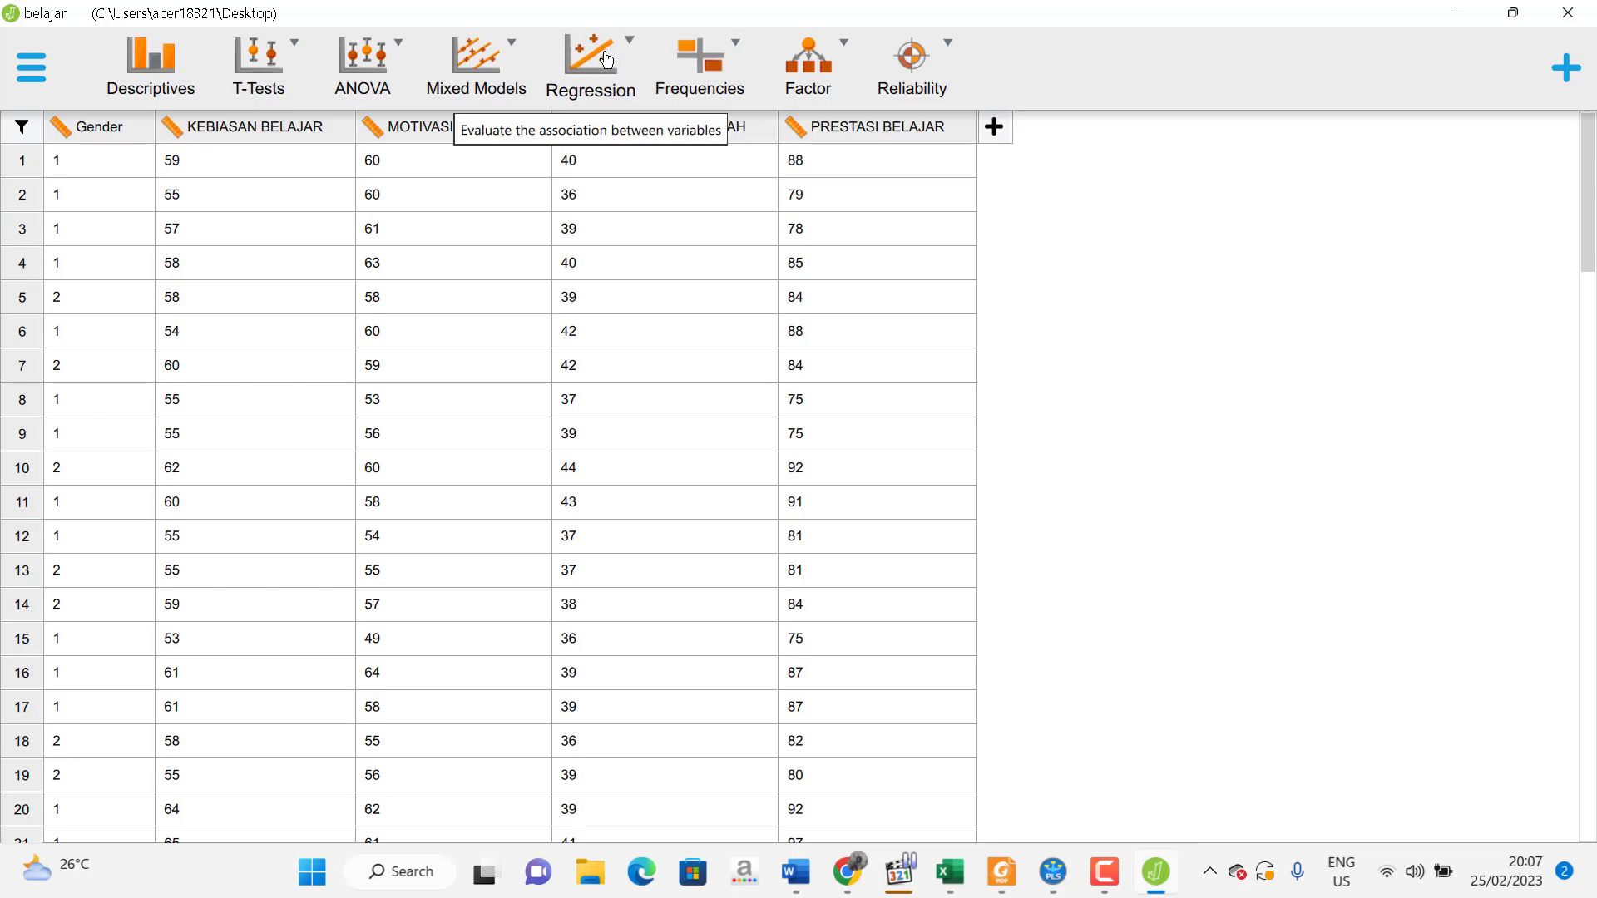
Create a Bayesian Correlation analysis with MOTIVASI BELAJAR and PRESTASI BELAJAR as its variables
{"action": "left_click", "coordinate": [609, 95]}
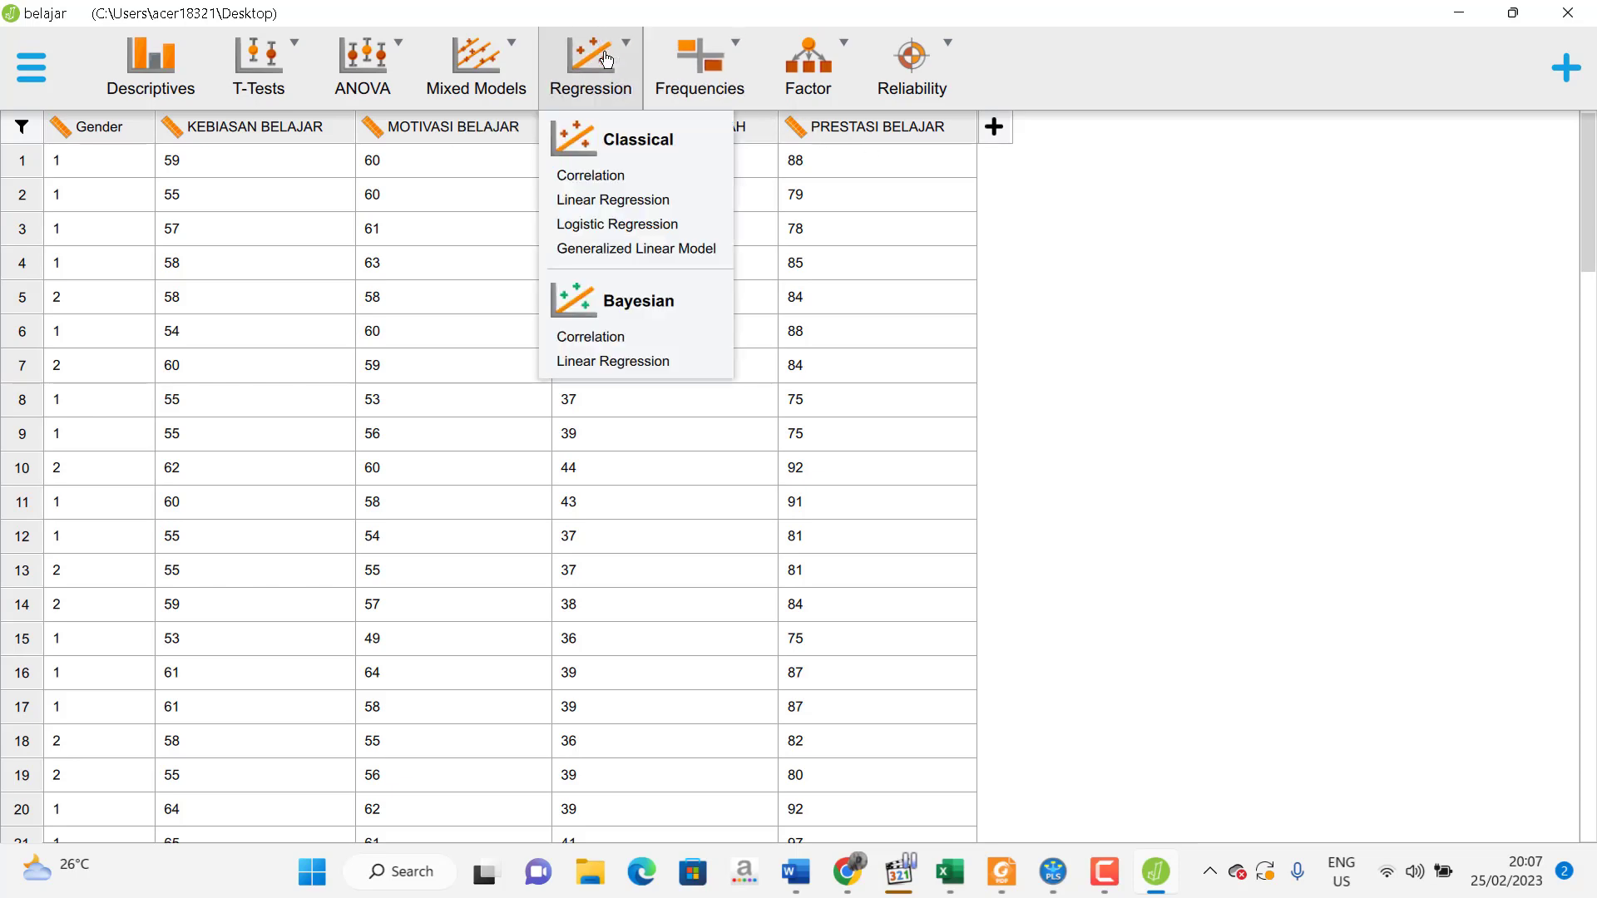
{"action": "left_click", "coordinate": [593, 336]}
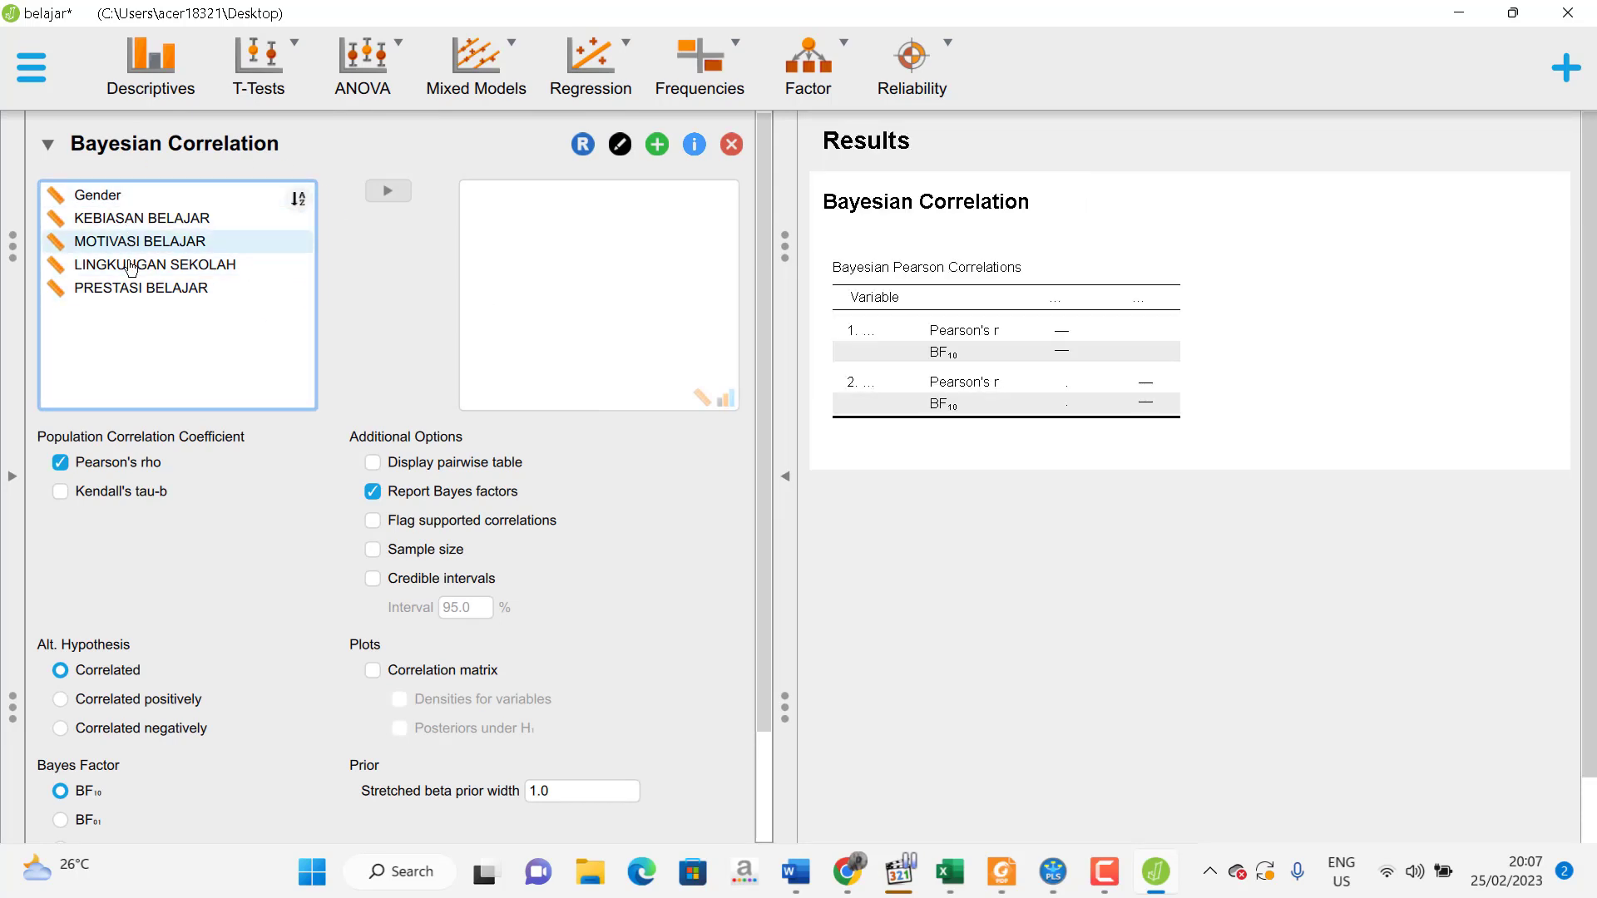
{"action": "left_click", "coordinate": [142, 218]}
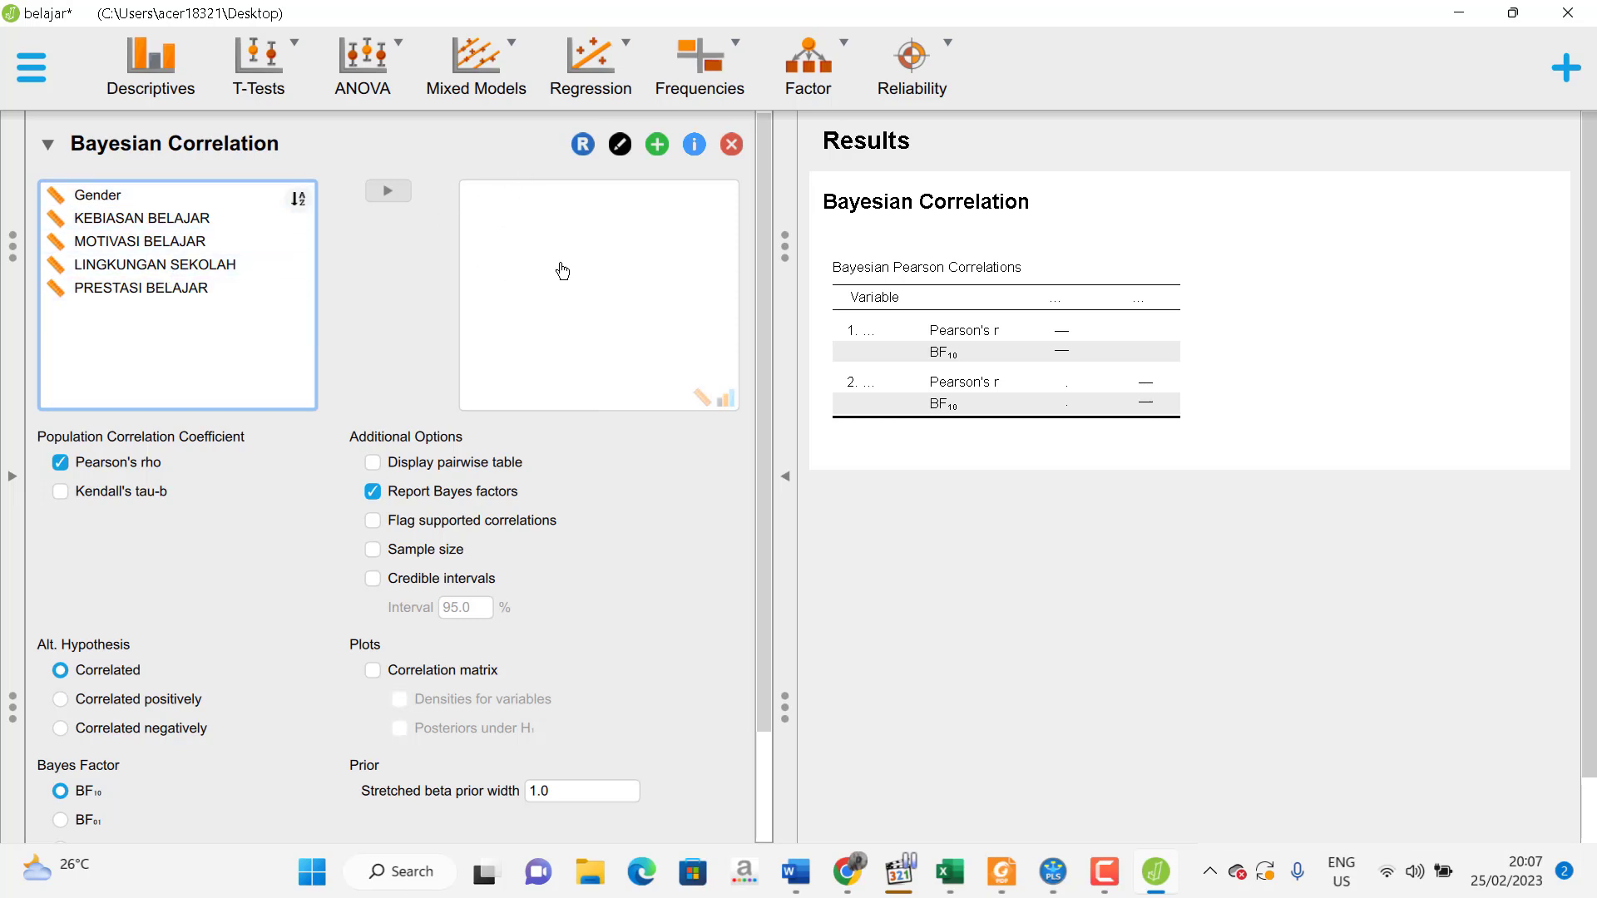
{"action": "left_click", "coordinate": [137, 247]}
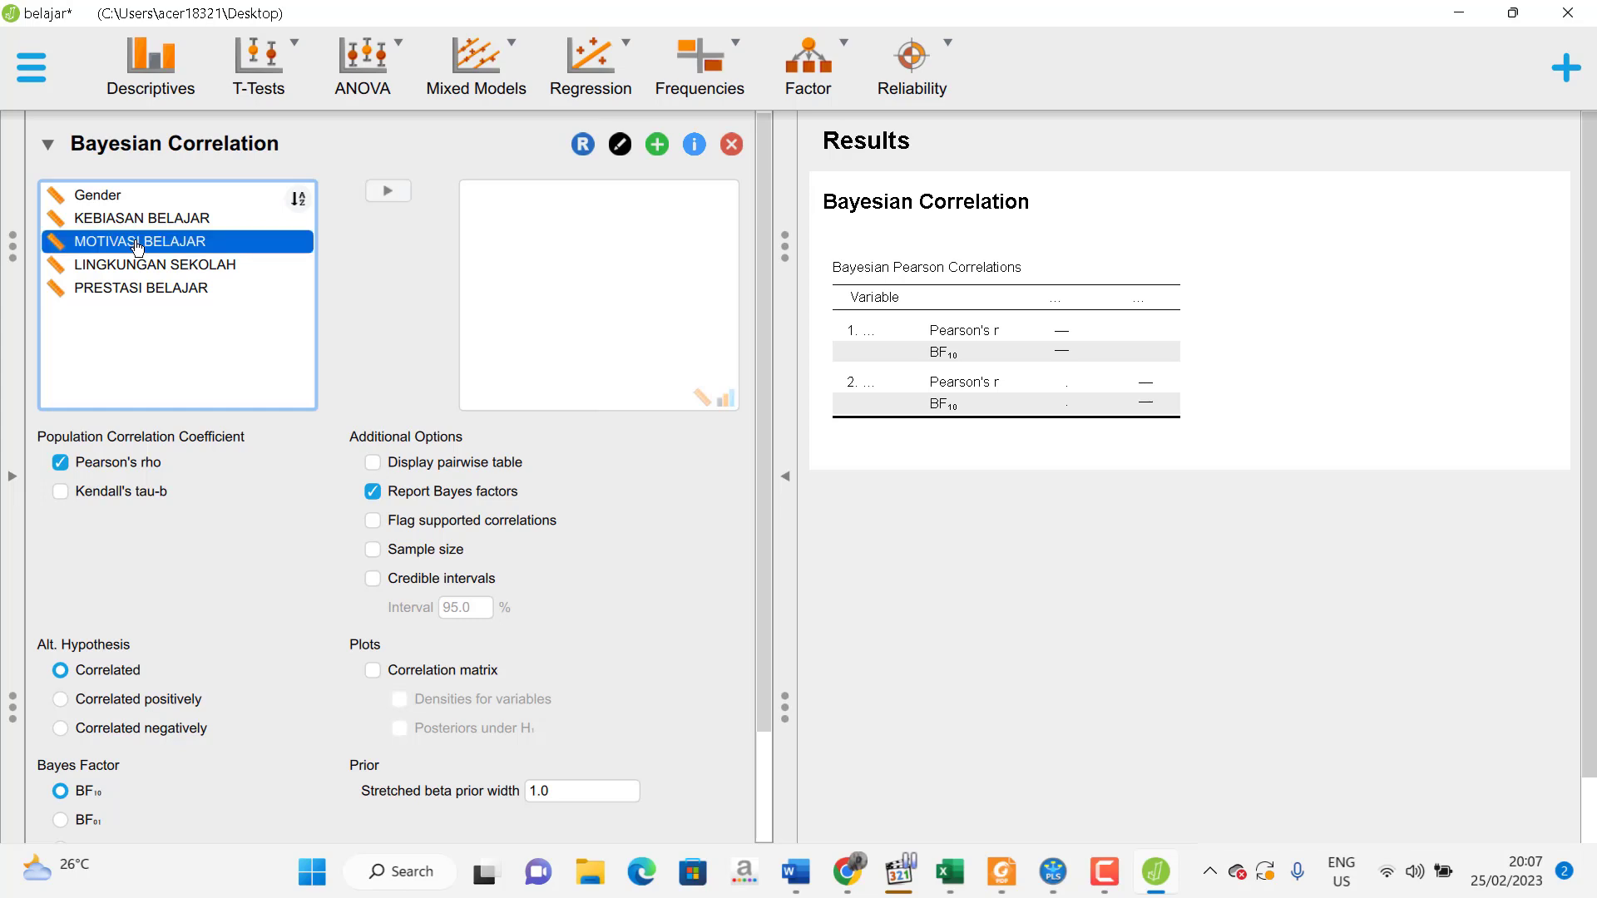
{"action": "left_click", "coordinate": [383, 197]}
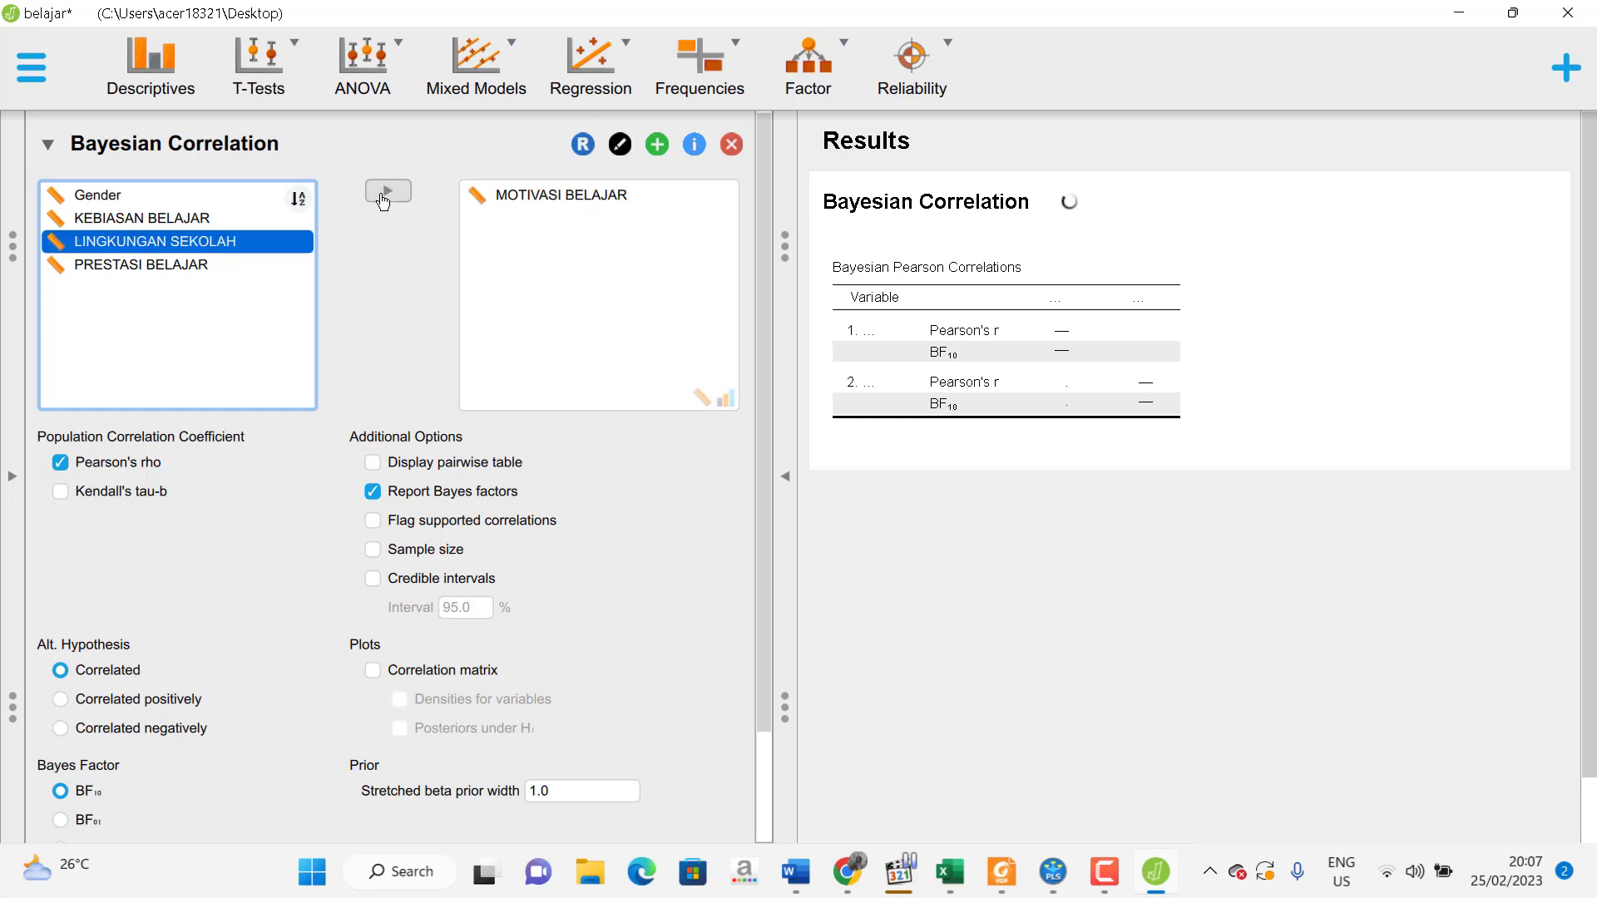
{"action": "left_click", "coordinate": [128, 270]}
{"action": "left_click", "coordinate": [386, 192]}
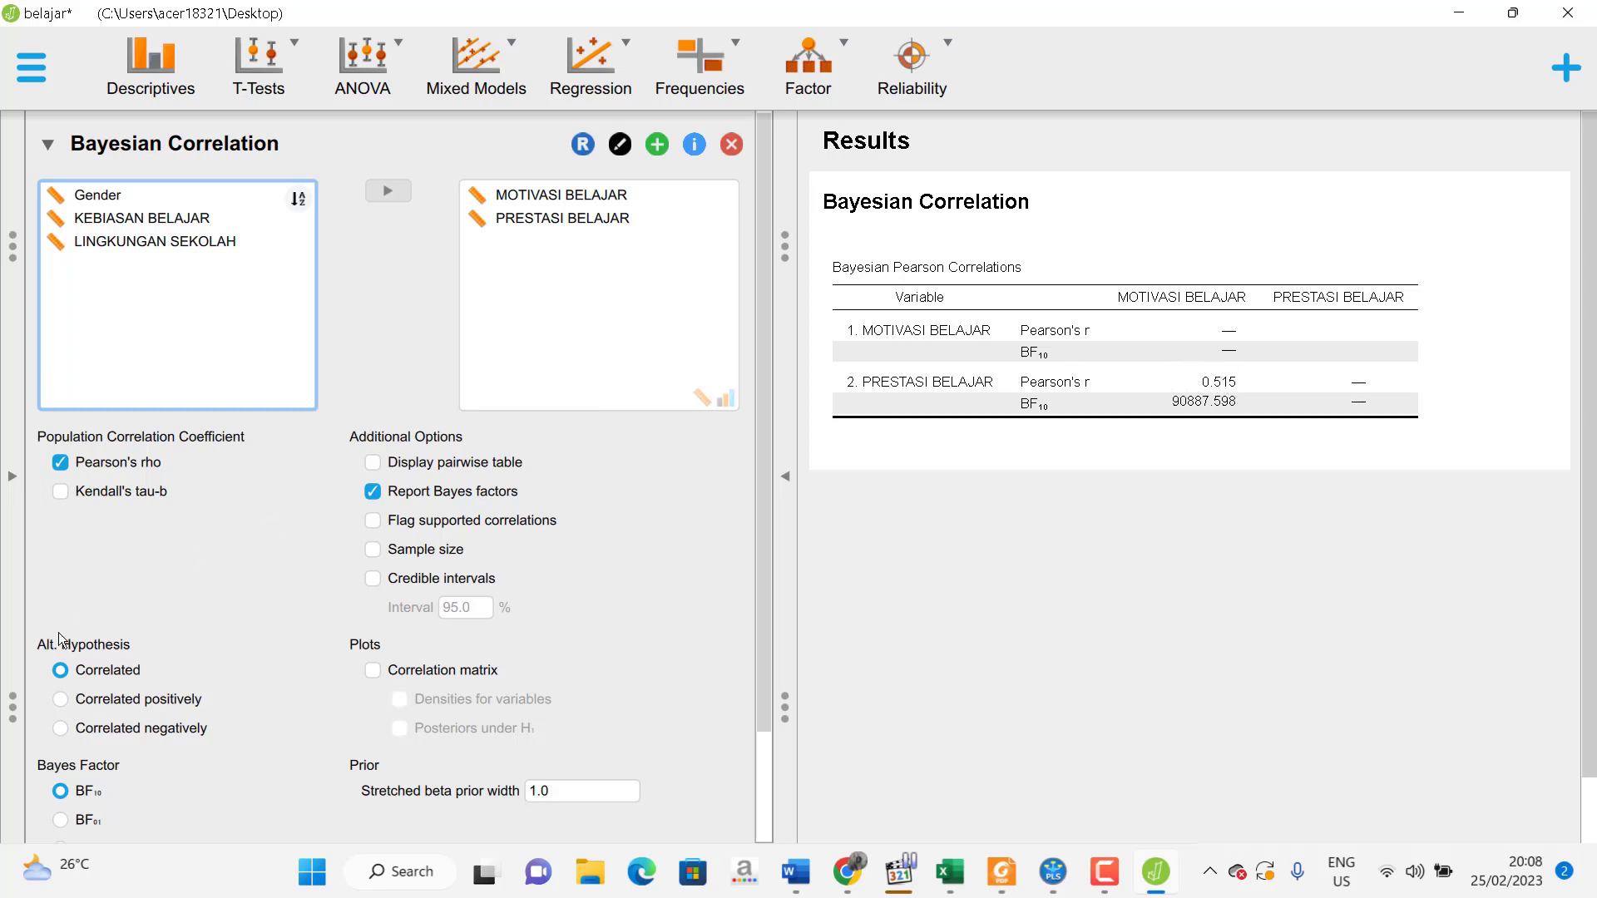
Set the alternative hypothesis to Correlated positively and review the correlation table
{"action": "left_click", "coordinate": [61, 708]}
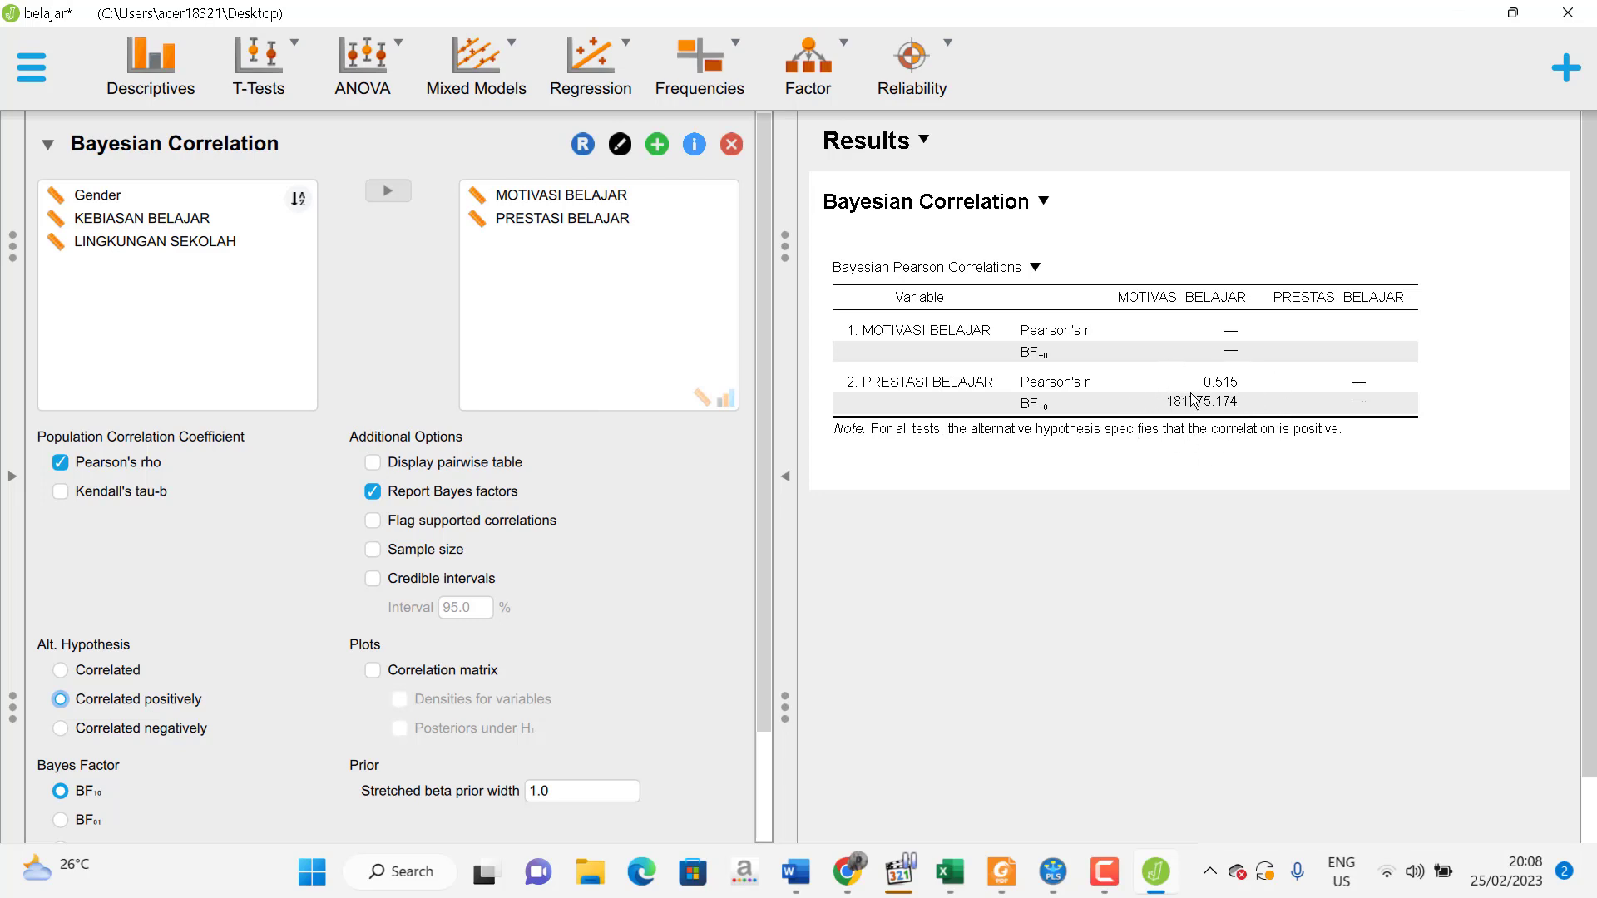
{"action": "left_click_drag", "start_coordinate": [1592, 396], "coordinate": [1590, 433]}
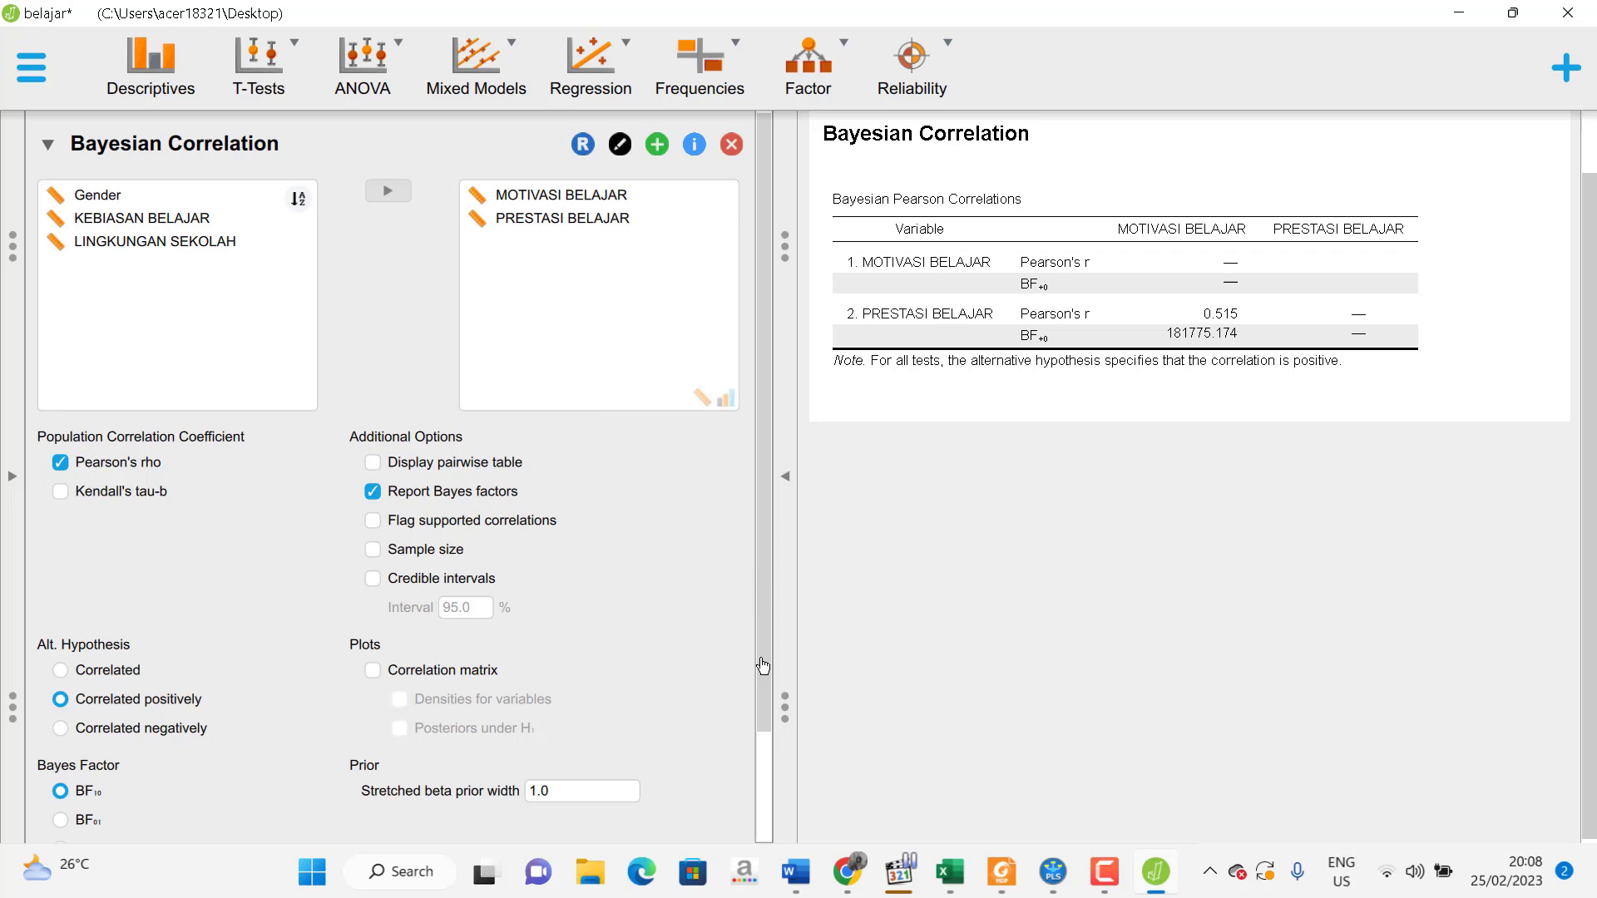
Switch the reported Bayes factor to BF01 for comparison and return it to BF10
{"action": "scroll", "coordinate": [758, 657], "scroll_direction": "down", "scroll_amount": 2}
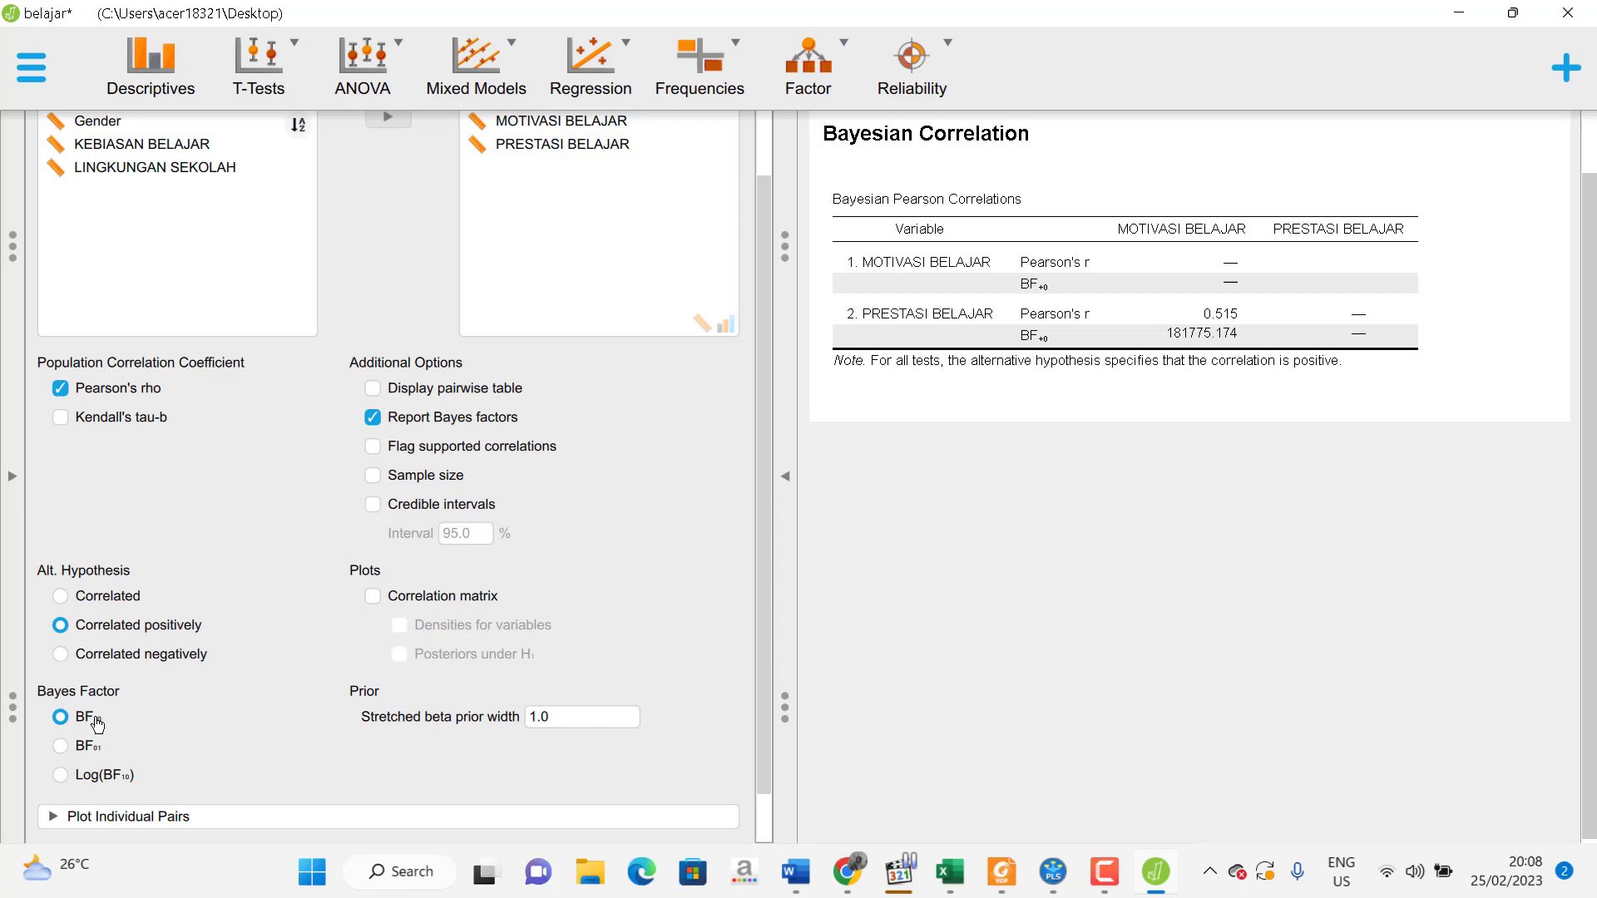
{"action": "left_click", "coordinate": [60, 745]}
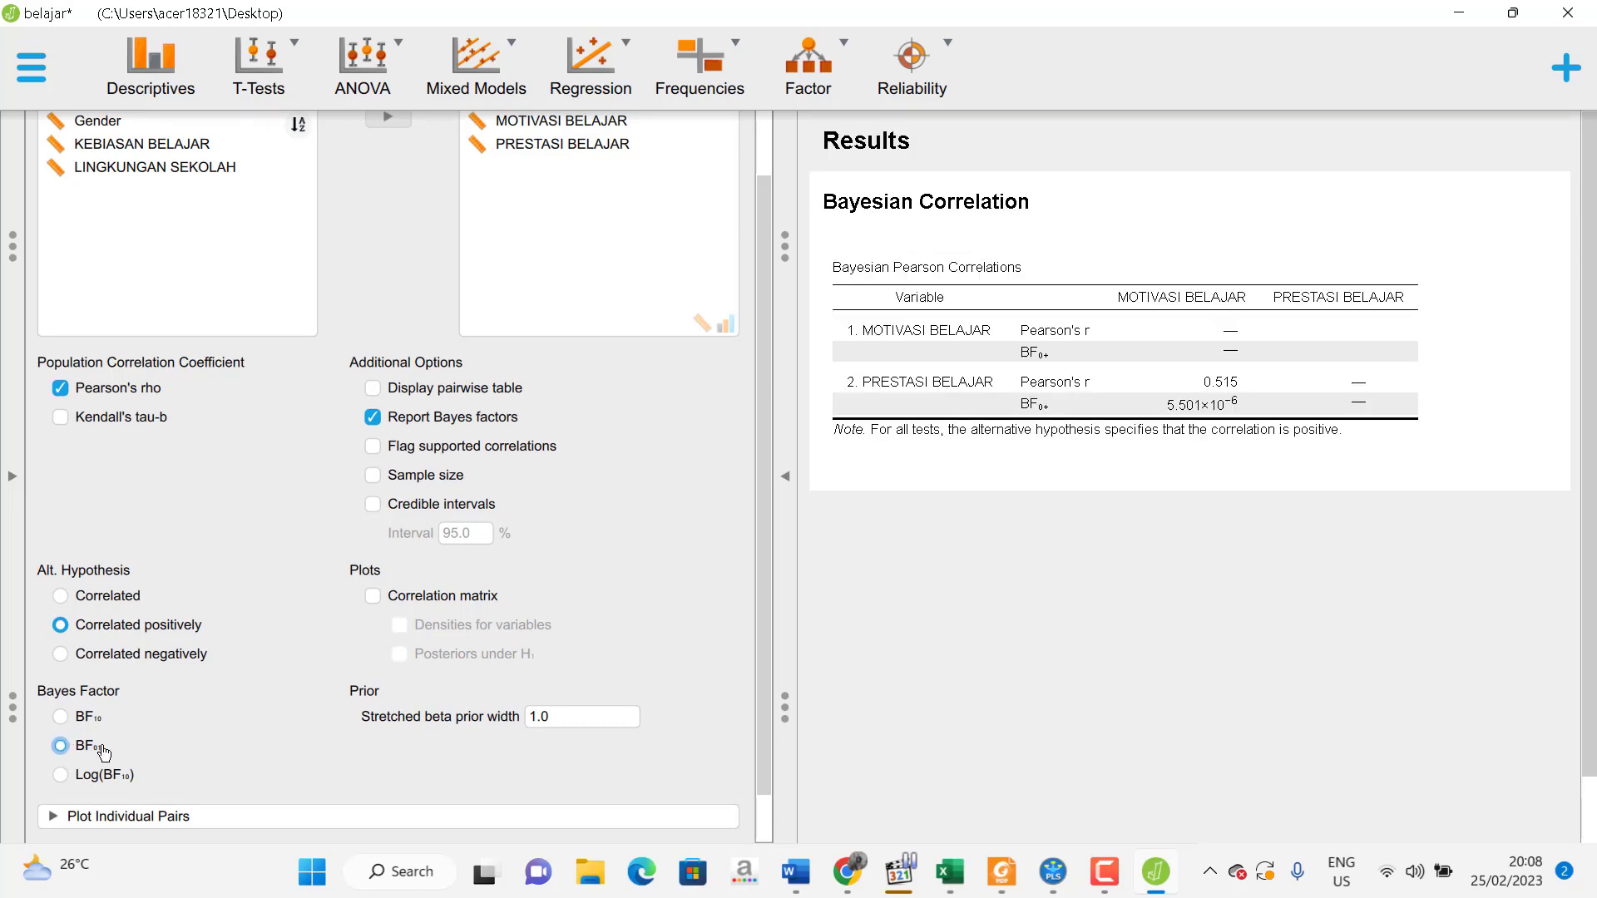
{"action": "left_click", "coordinate": [61, 717]}
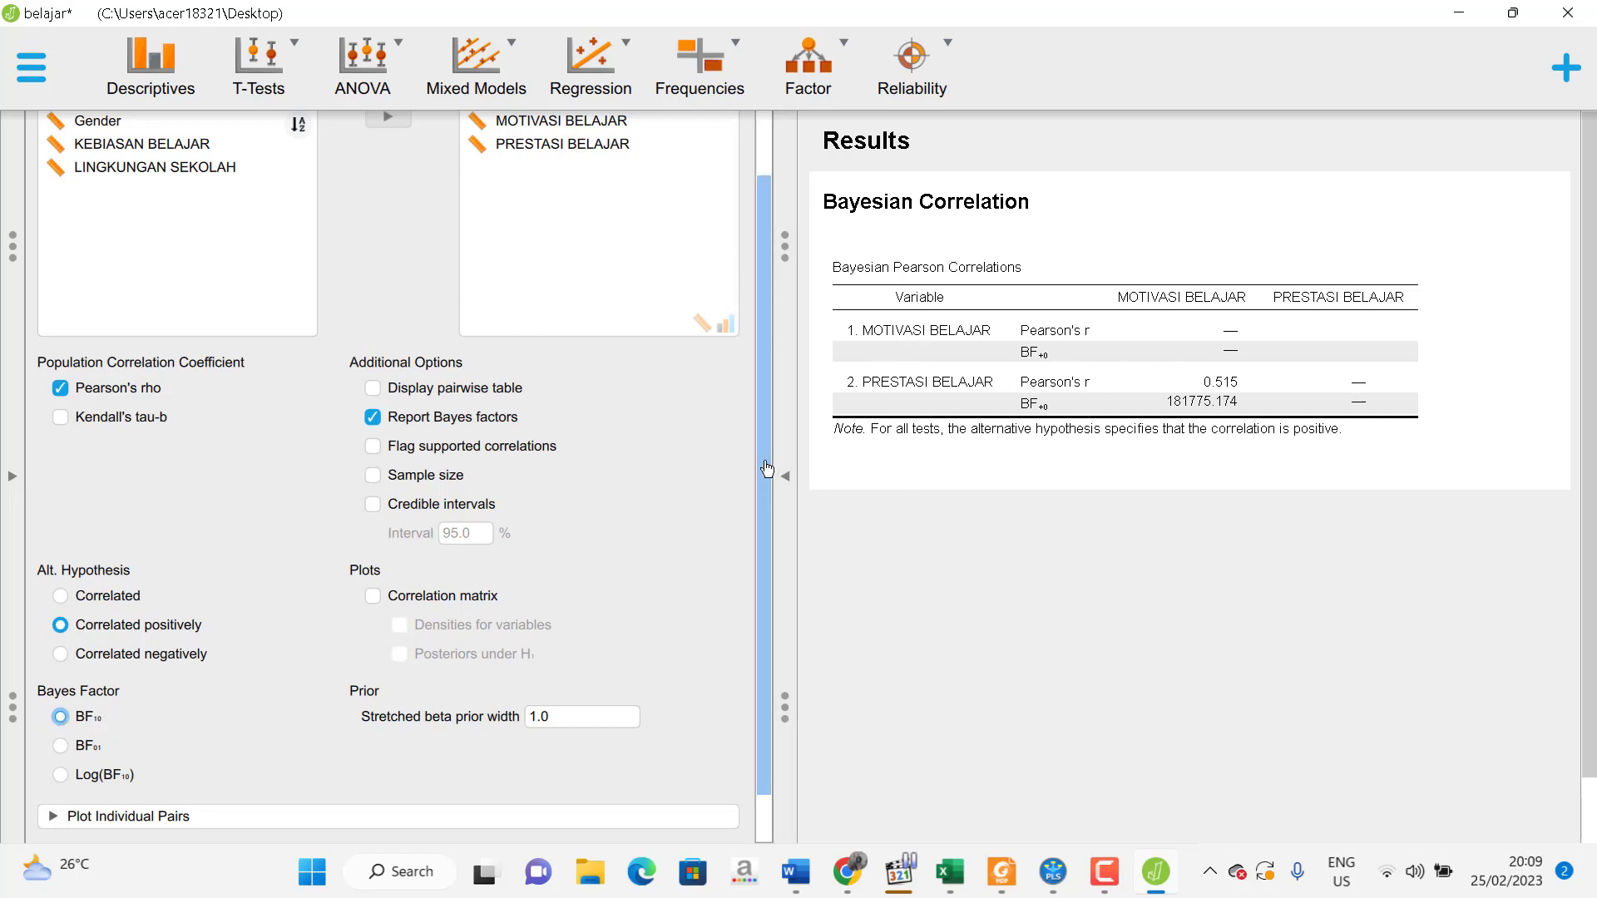
Add the pair MOTIVASI BELAJAR and PRESTASI BELAJAR to the individual pair plots and view its scatterplot
{"action": "scroll", "coordinate": [750, 637], "scroll_direction": "down", "scroll_amount": 1}
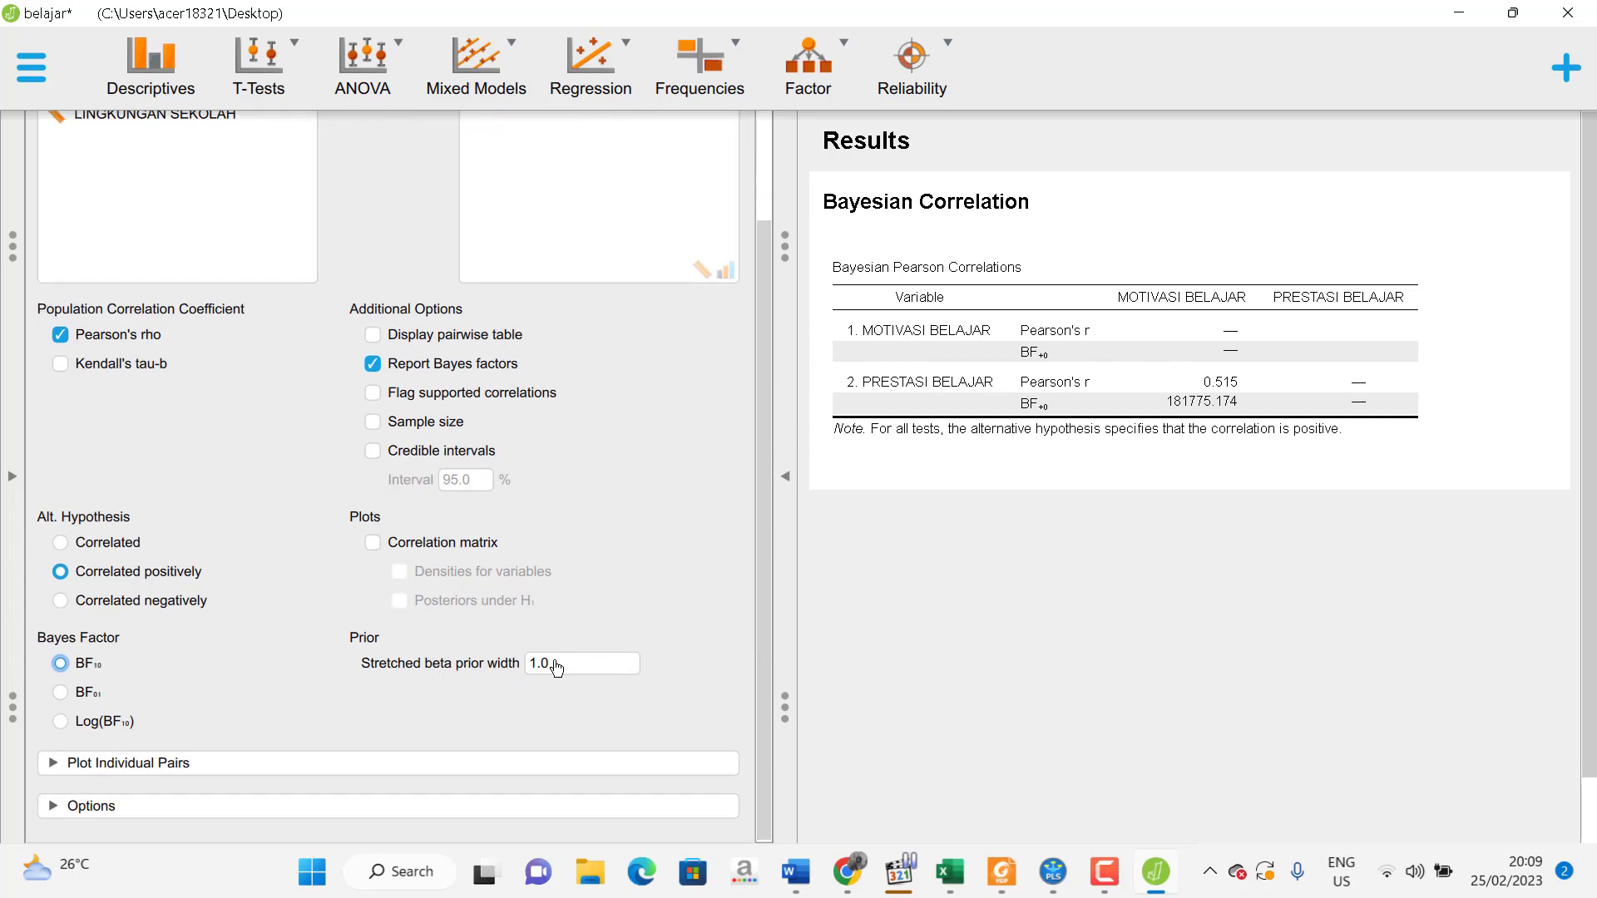
{"action": "left_click", "coordinate": [51, 764]}
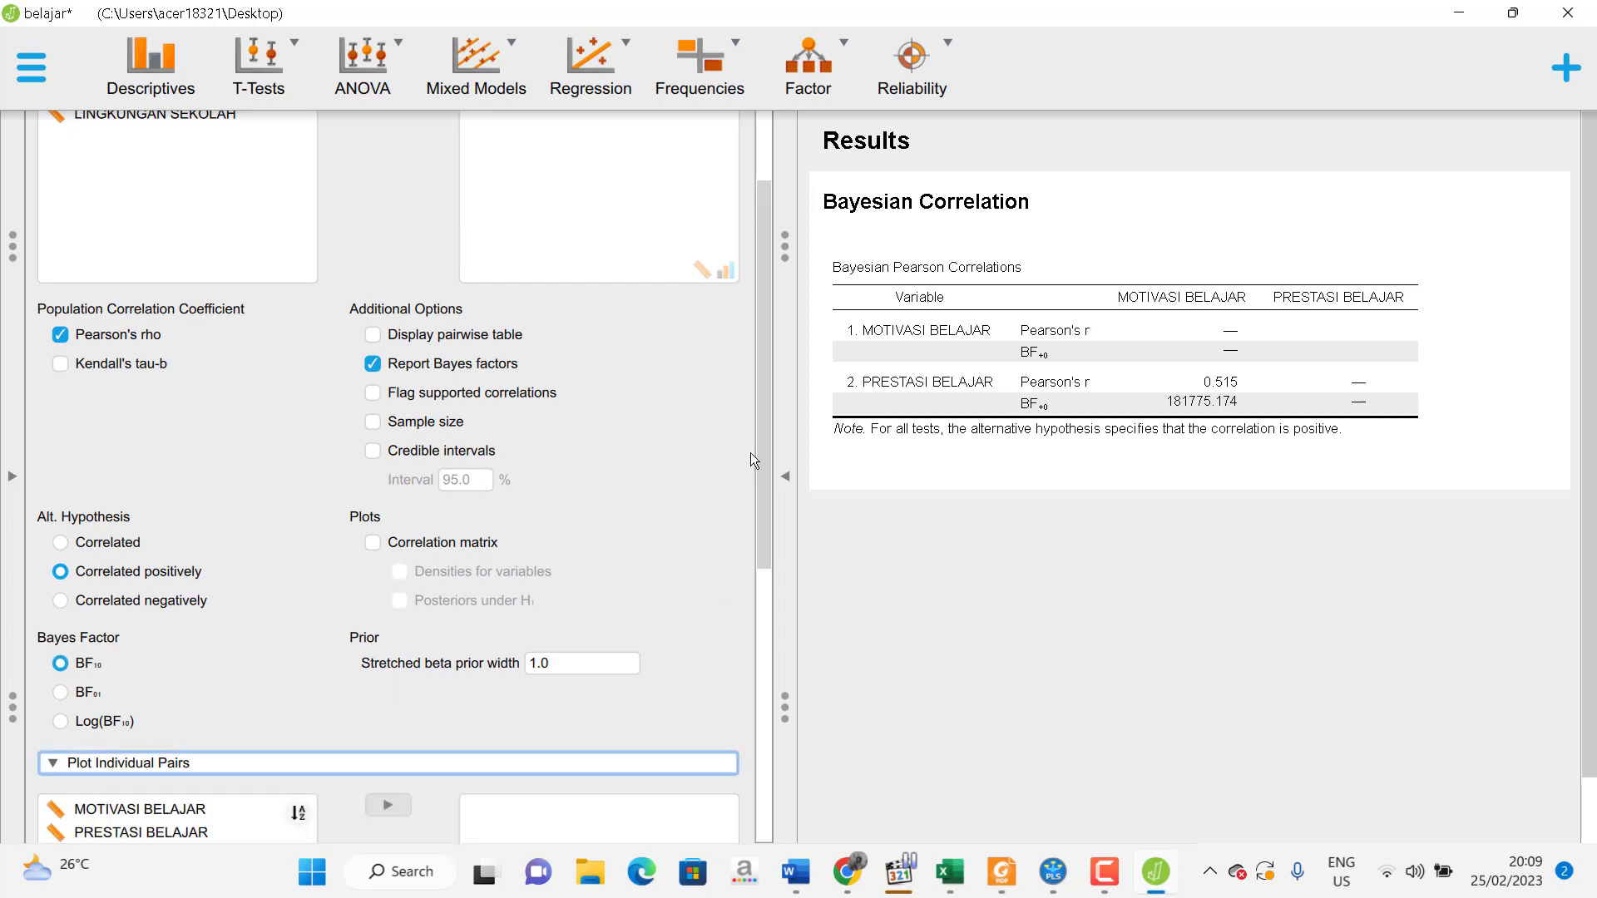
{"action": "left_click_drag", "start_coordinate": [761, 499], "coordinate": [761, 709]}
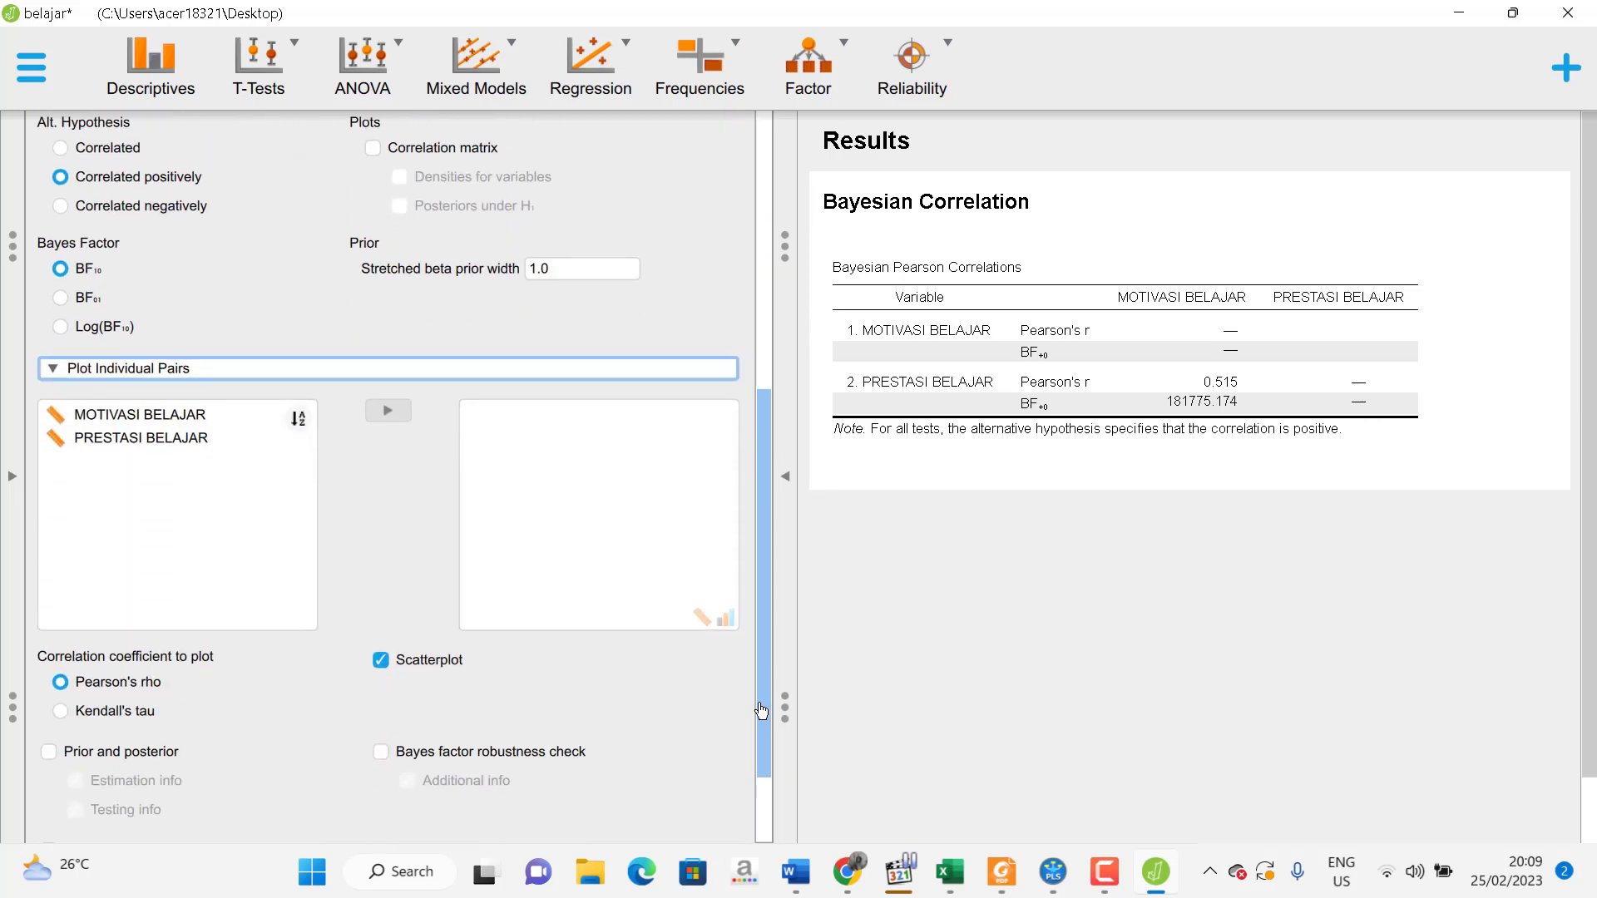
{"action": "left_click", "coordinate": [145, 423]}
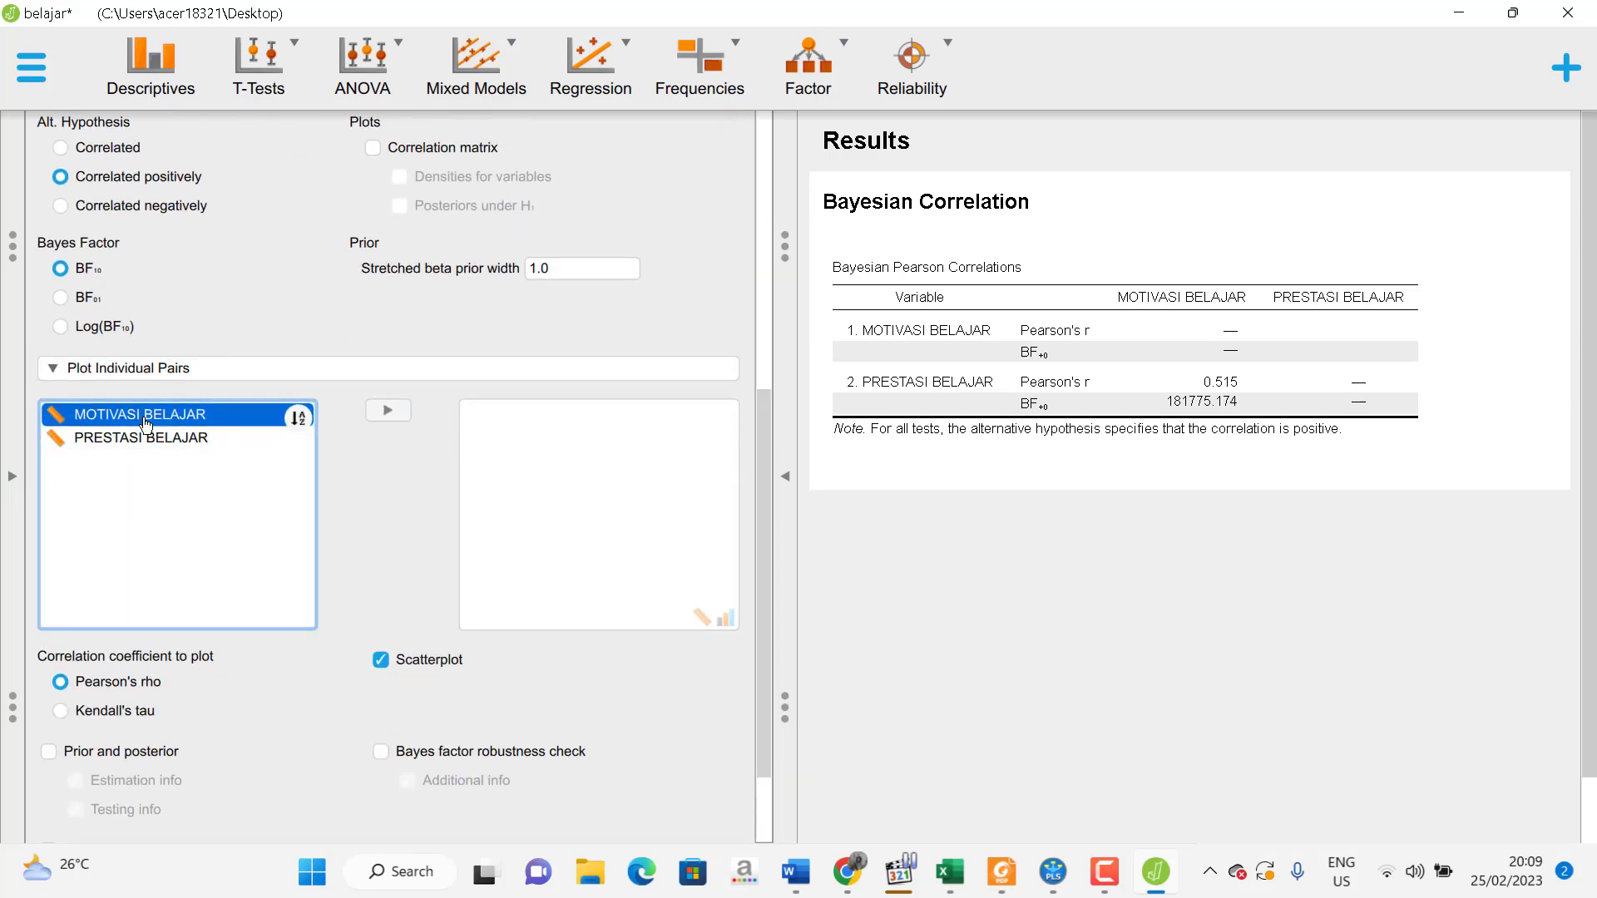
{"action": "left_click", "coordinate": [389, 412]}
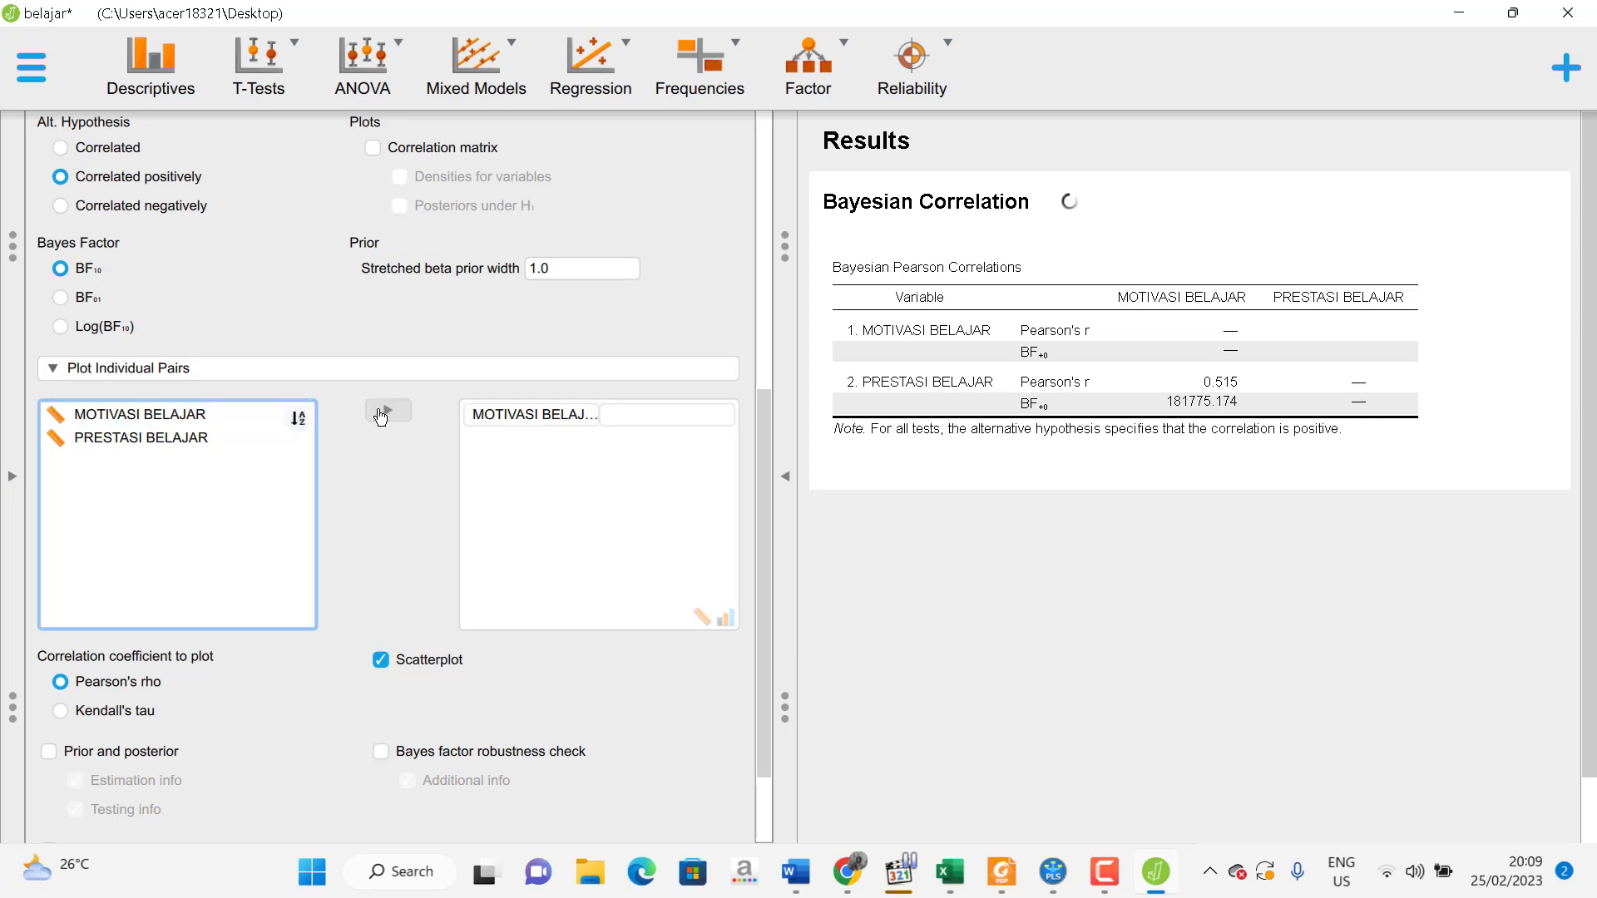
{"action": "left_click", "coordinate": [166, 438]}
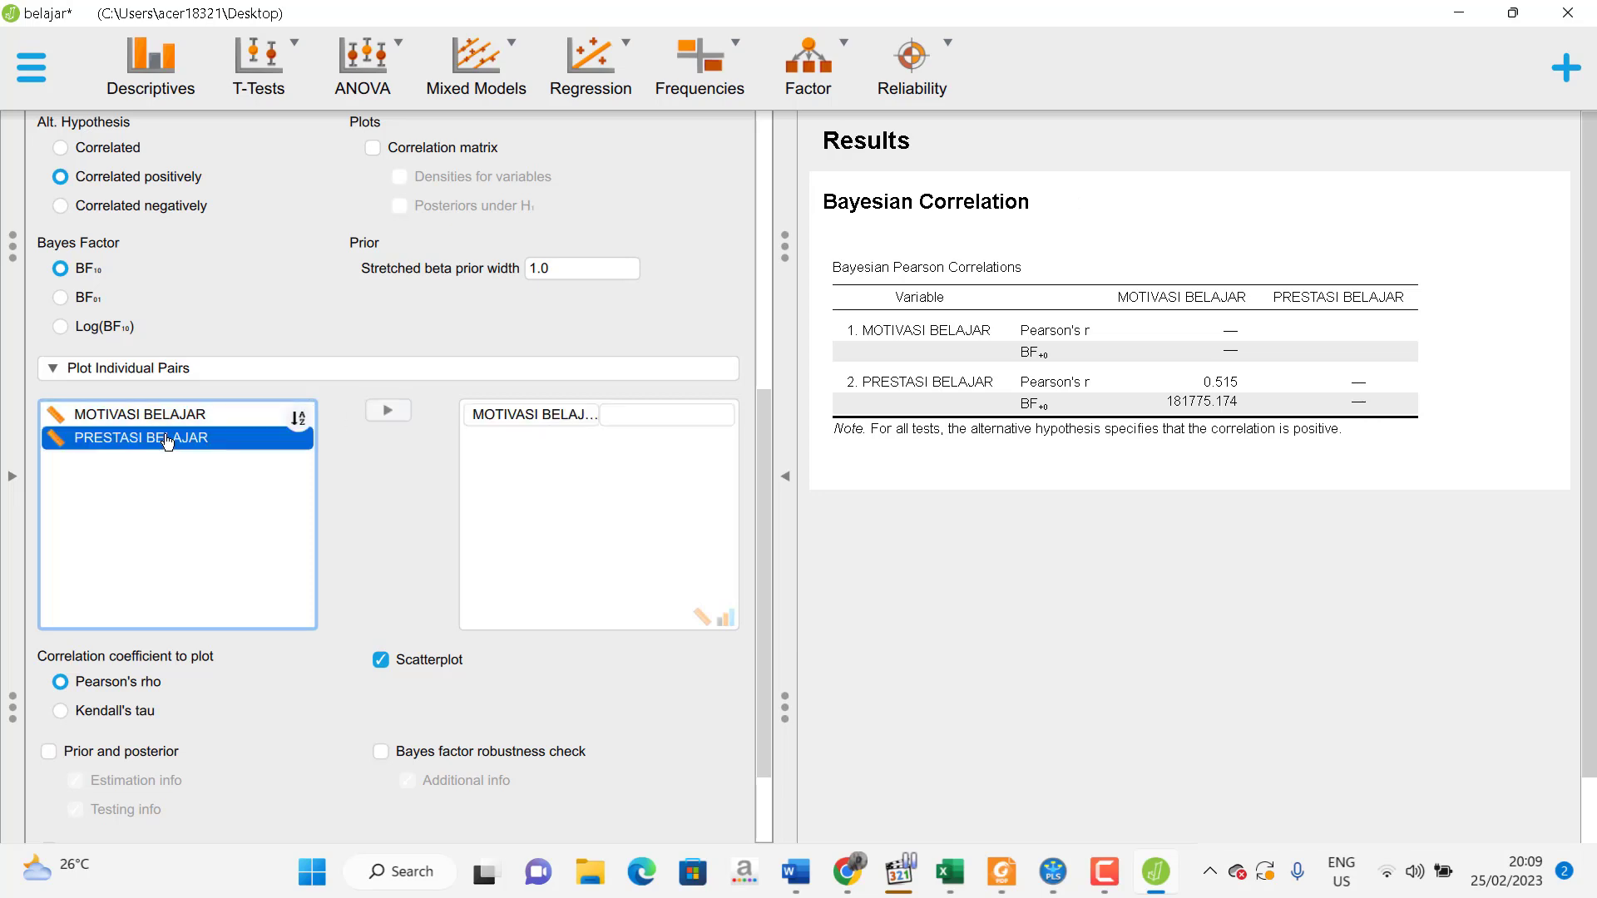
{"action": "left_click", "coordinate": [376, 413]}
{"action": "left_click_drag", "start_coordinate": [761, 507], "coordinate": [743, 617]}
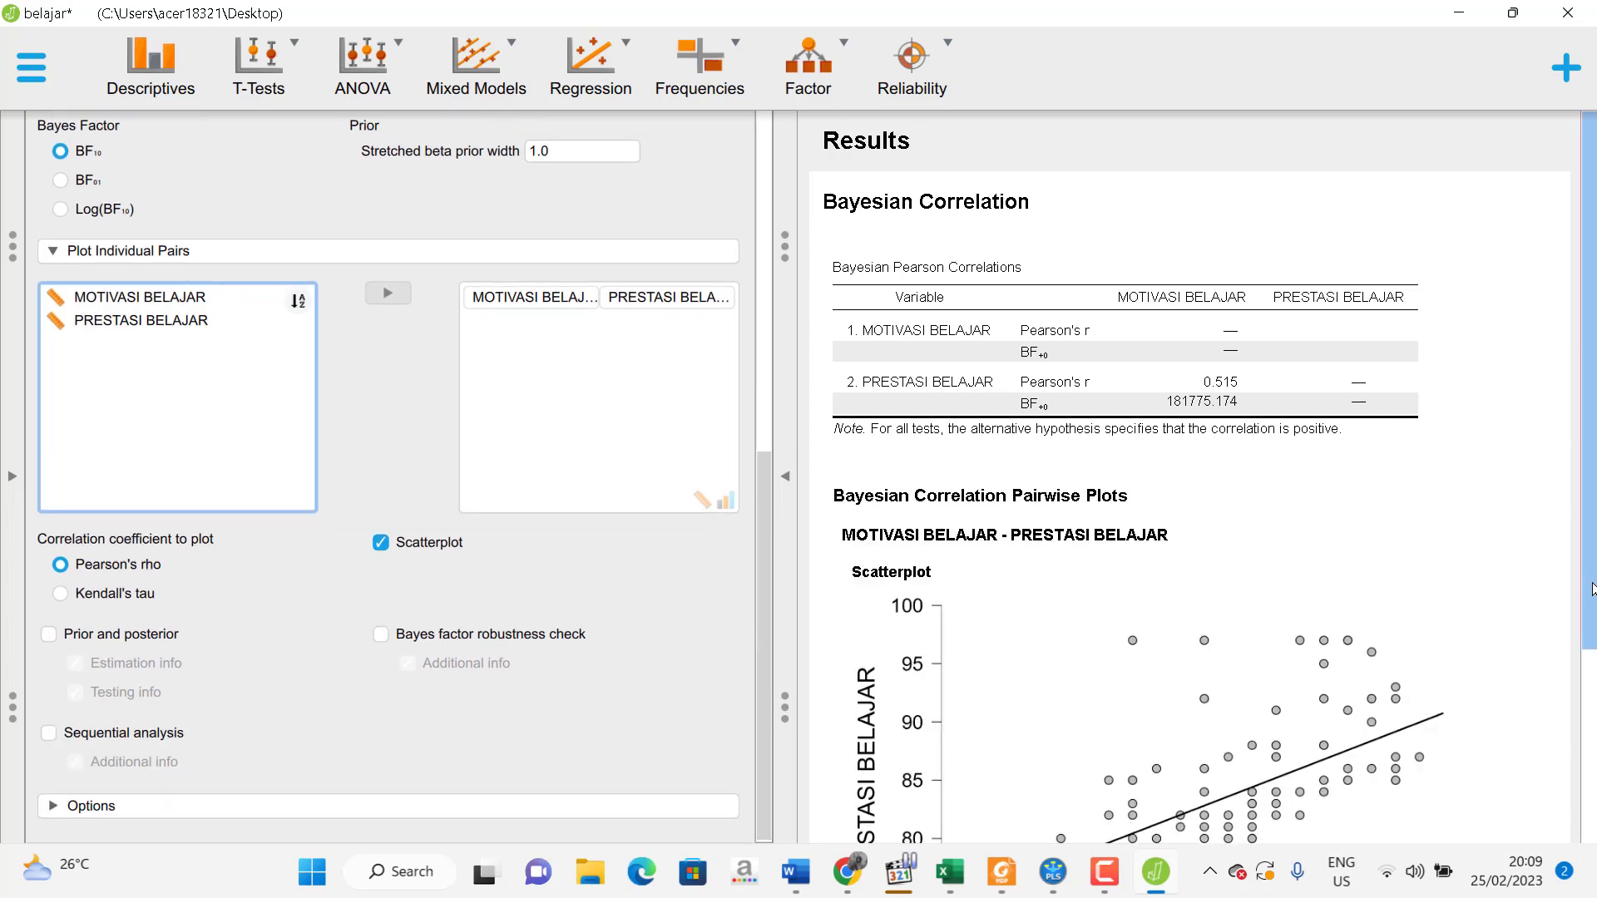
{"action": "left_click_drag", "start_coordinate": [1588, 597], "coordinate": [1579, 746]}
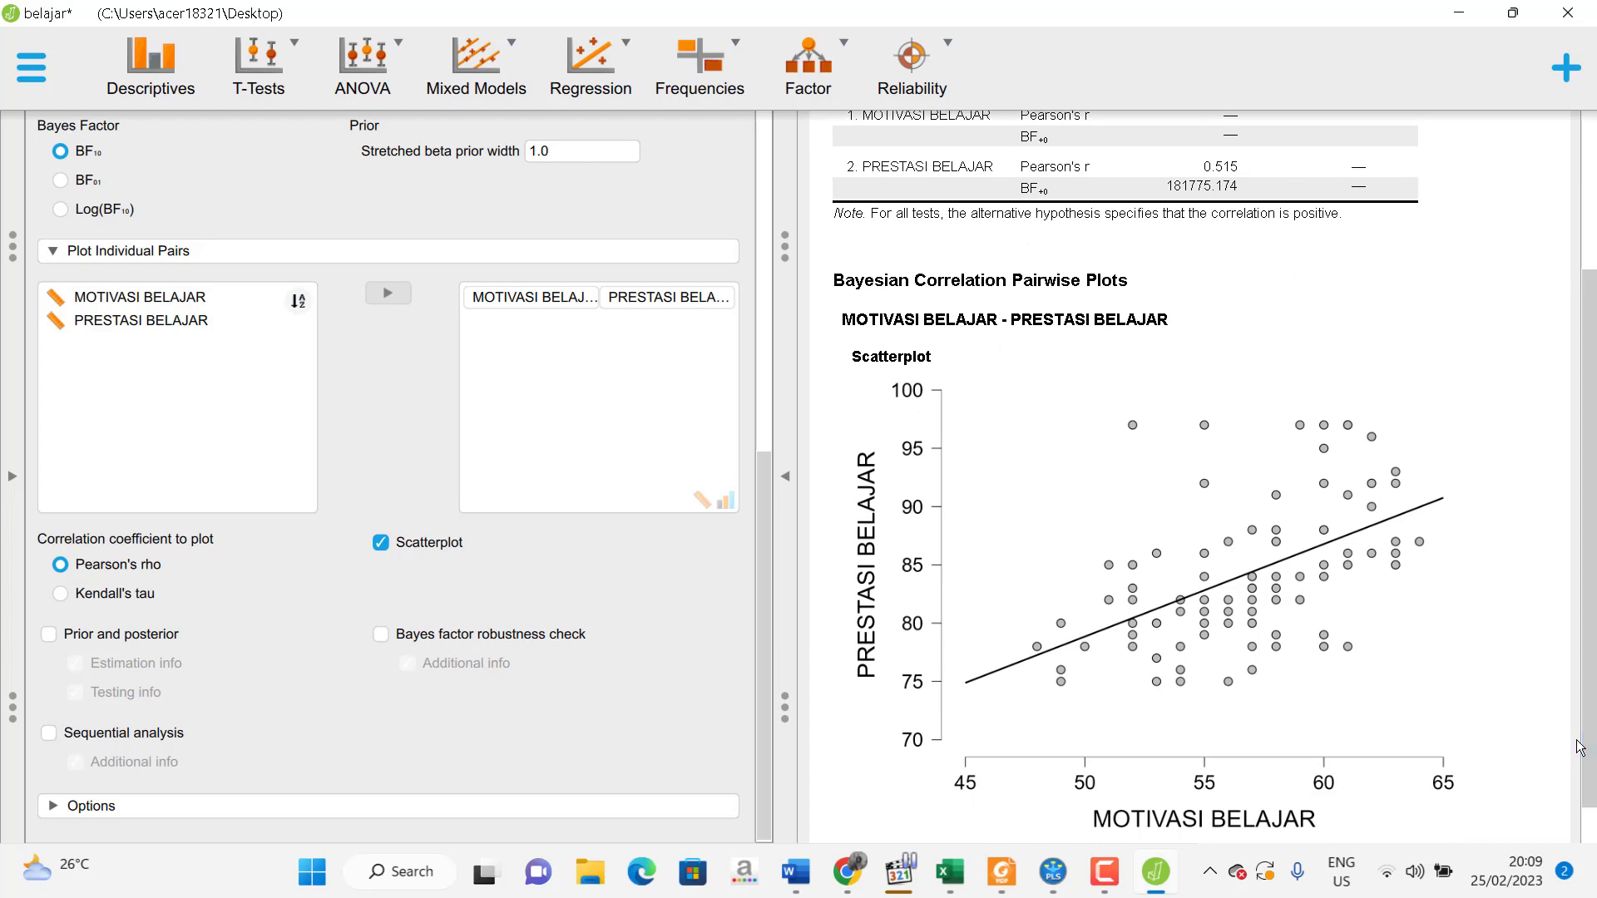
{"action": "scroll", "coordinate": [1164, 666], "scroll_direction": "down", "scroll_amount": 1}
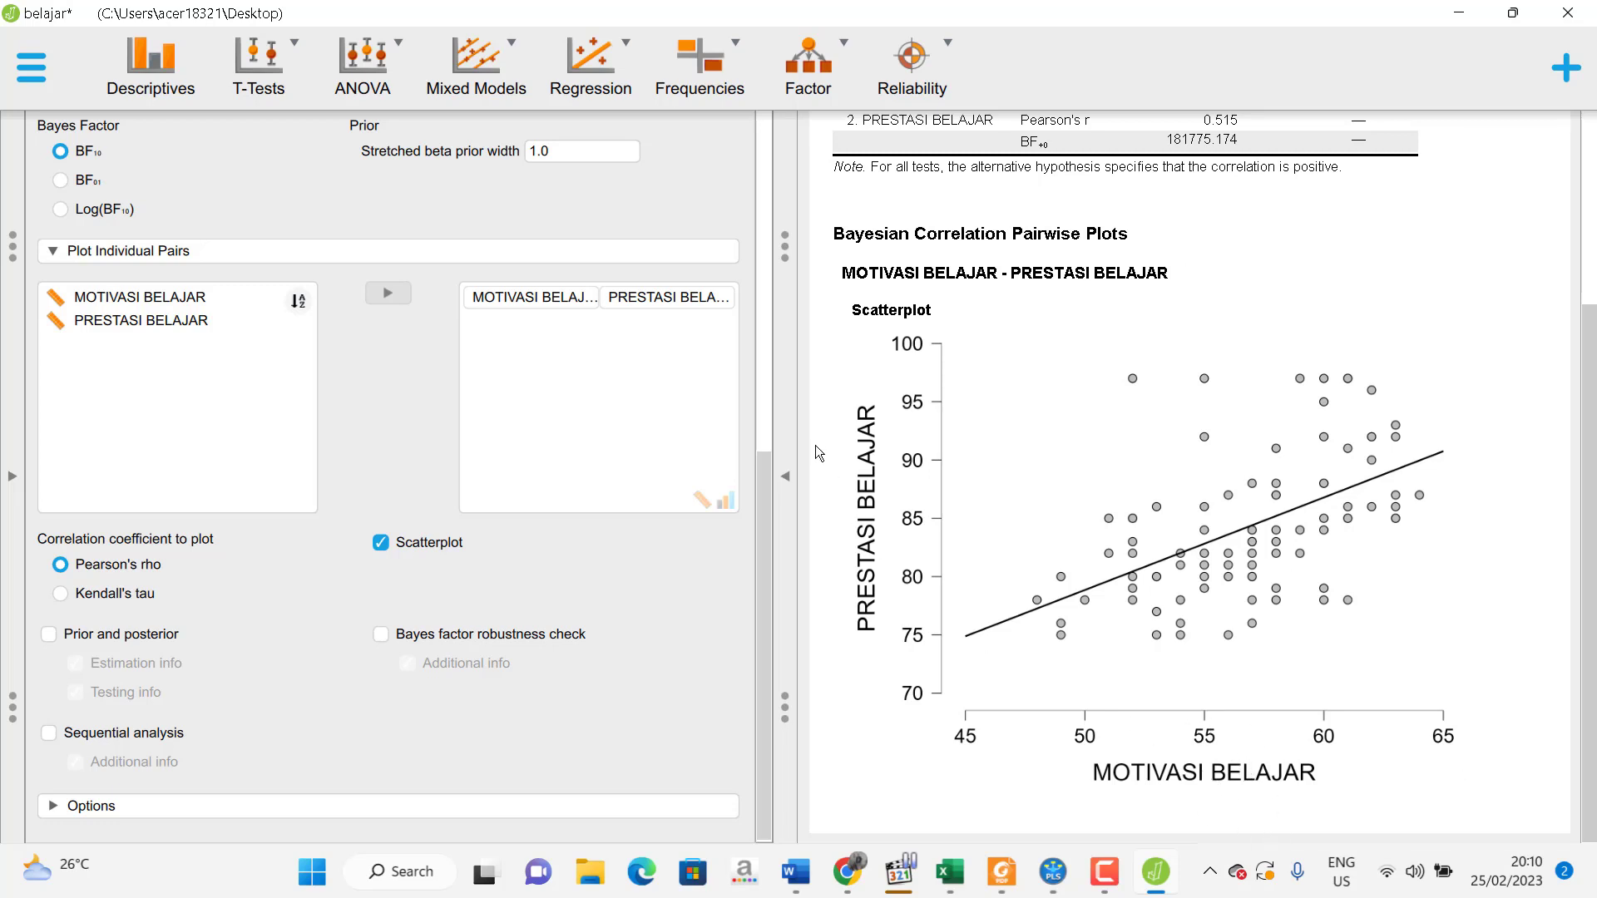
{"action": "scroll", "coordinate": [1089, 453], "scroll_direction": "up", "scroll_amount": 1}
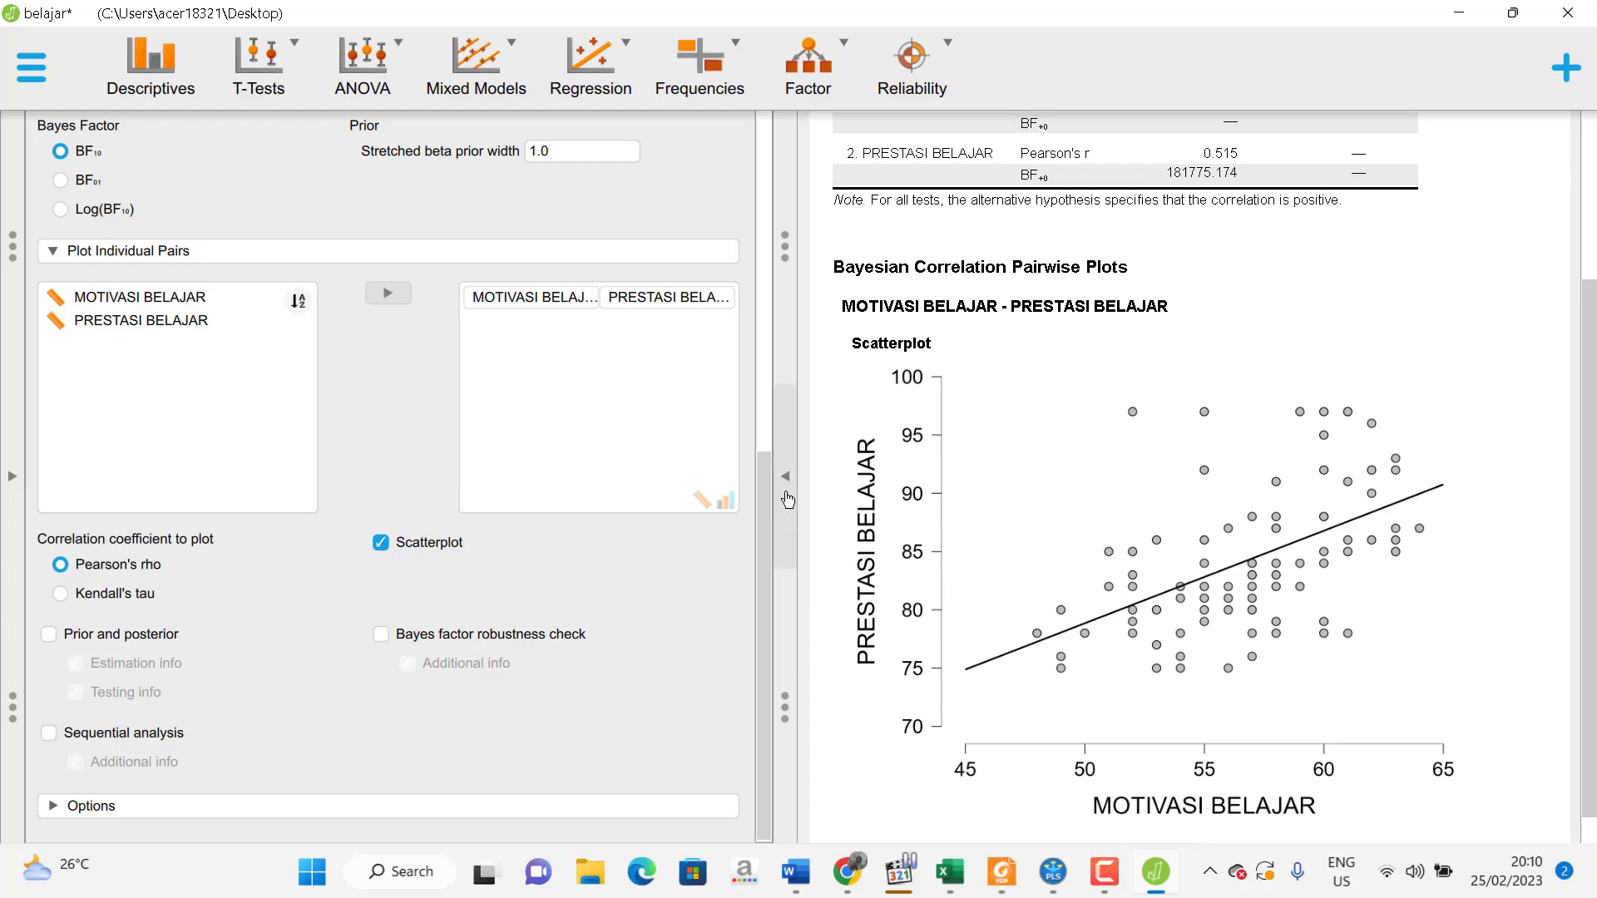
Add the prior and posterior plot with estimation and testing info, plus the Bayes factor robustness check with additional info, for the pair
{"action": "left_click", "coordinate": [50, 636]}
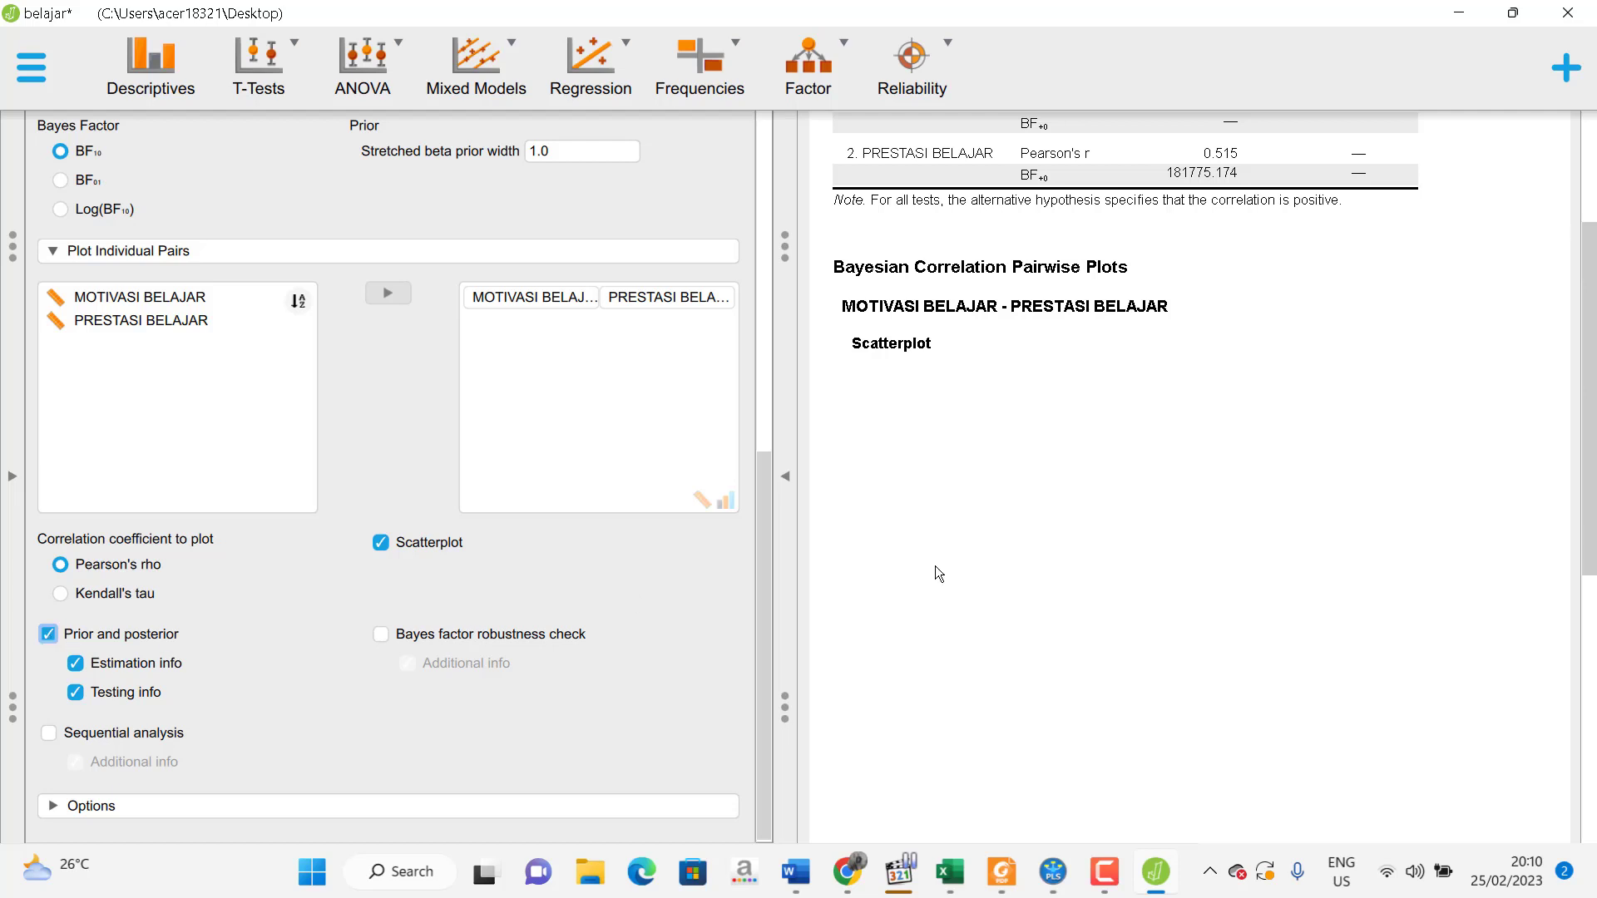
{"action": "left_click_drag", "start_coordinate": [1593, 491], "coordinate": [1593, 769]}
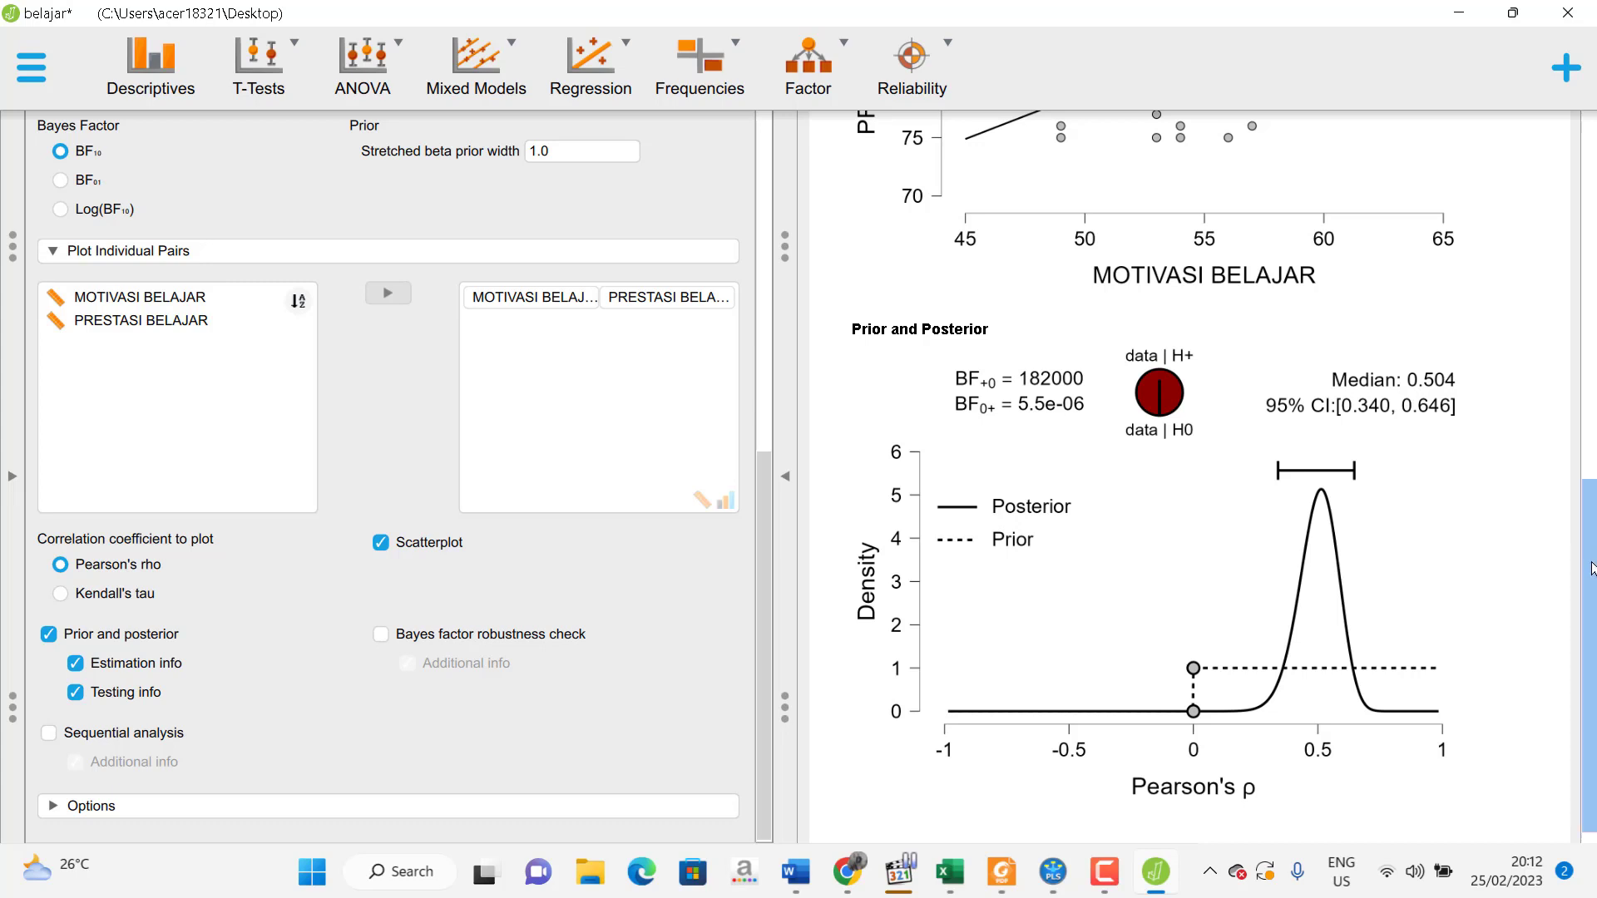
{"action": "scroll", "coordinate": [1592, 598], "scroll_direction": "down", "scroll_amount": 1}
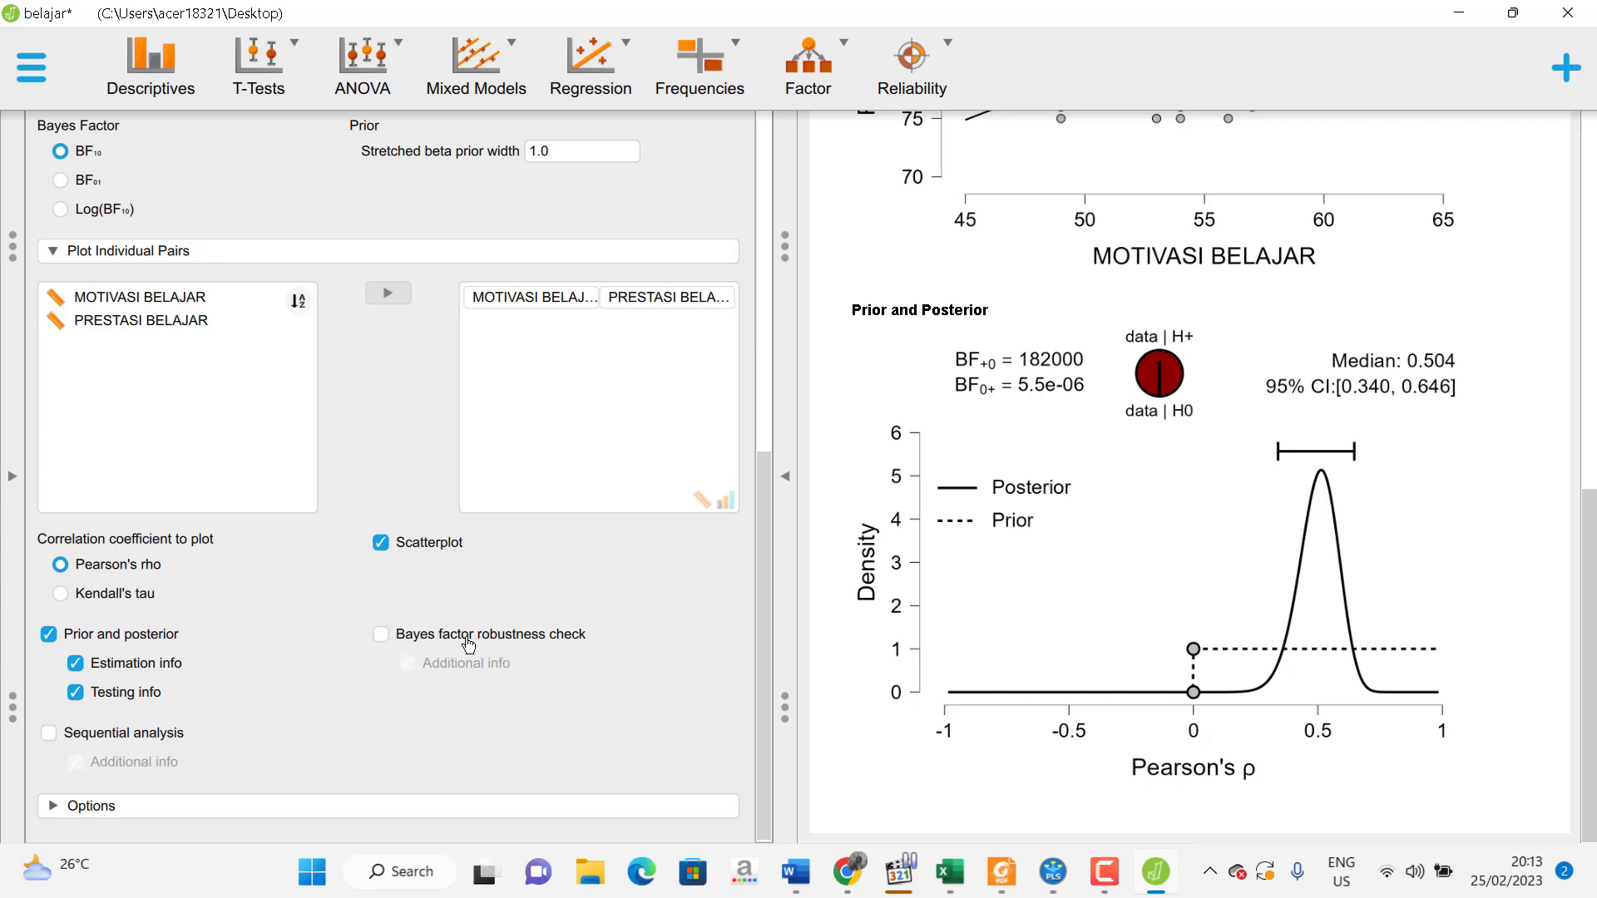
{"action": "left_click", "coordinate": [382, 635]}
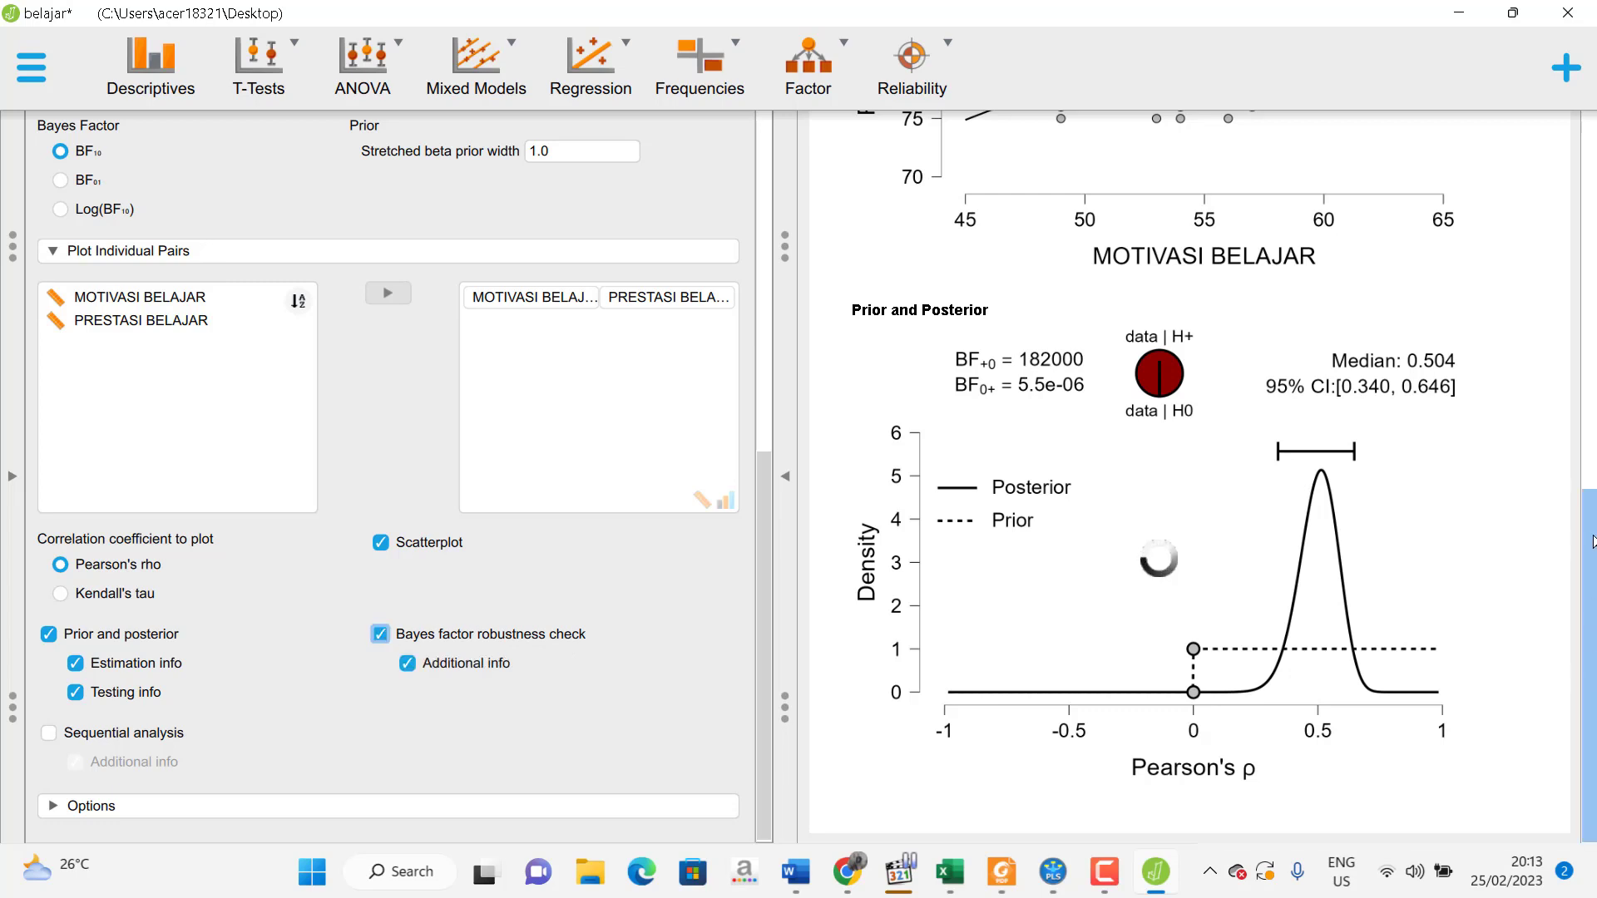
{"action": "left_click_drag", "start_coordinate": [1592, 542], "coordinate": [1590, 736]}
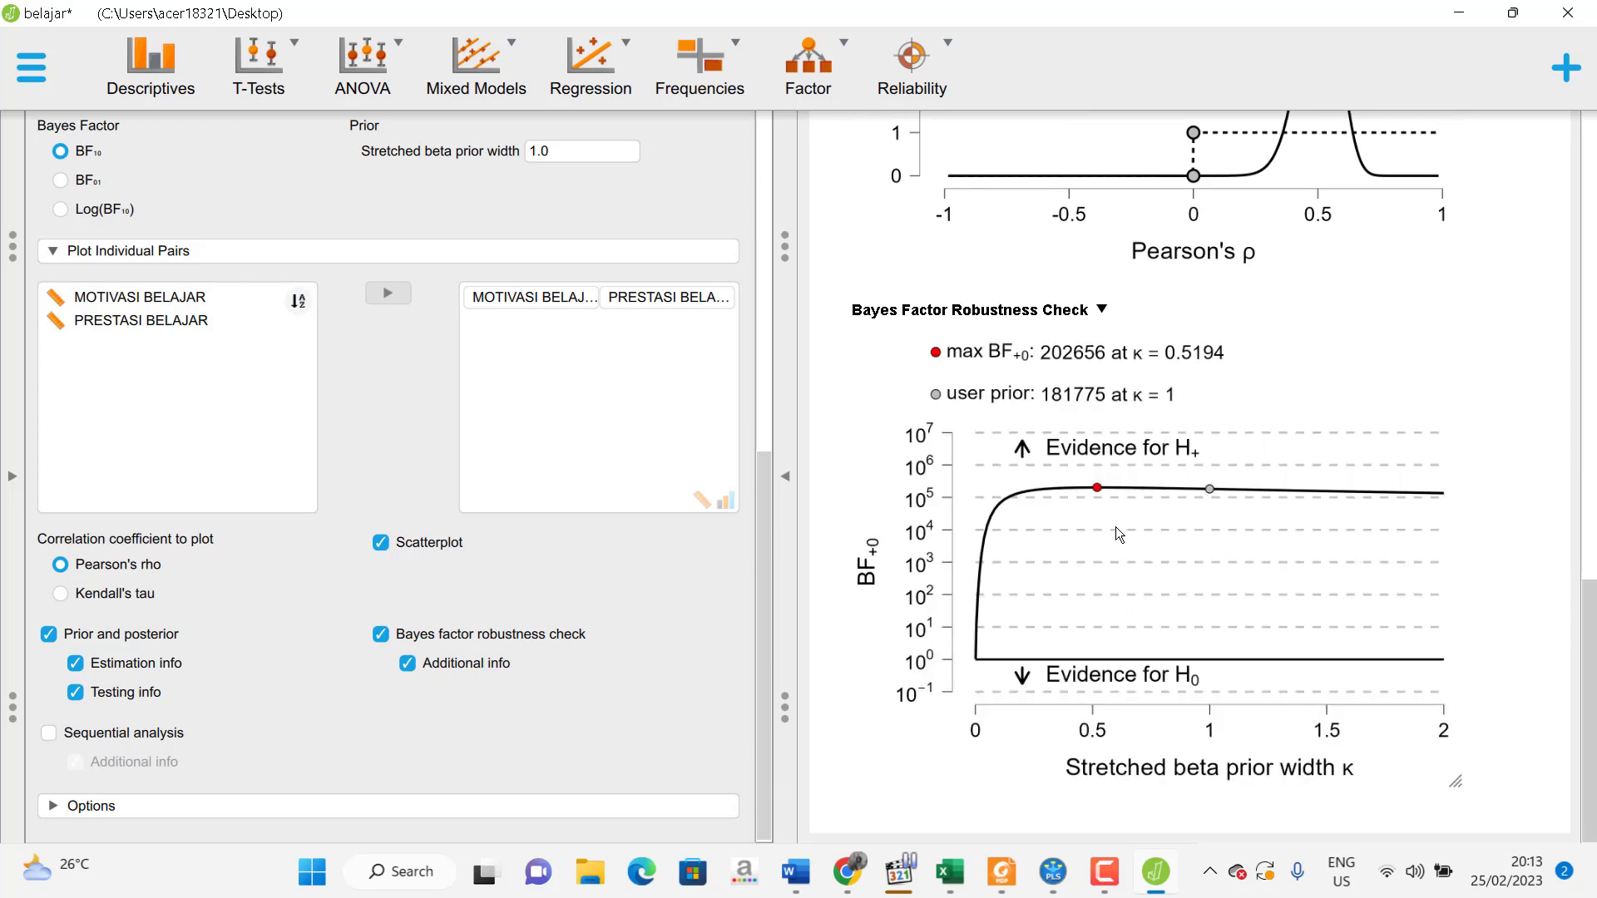